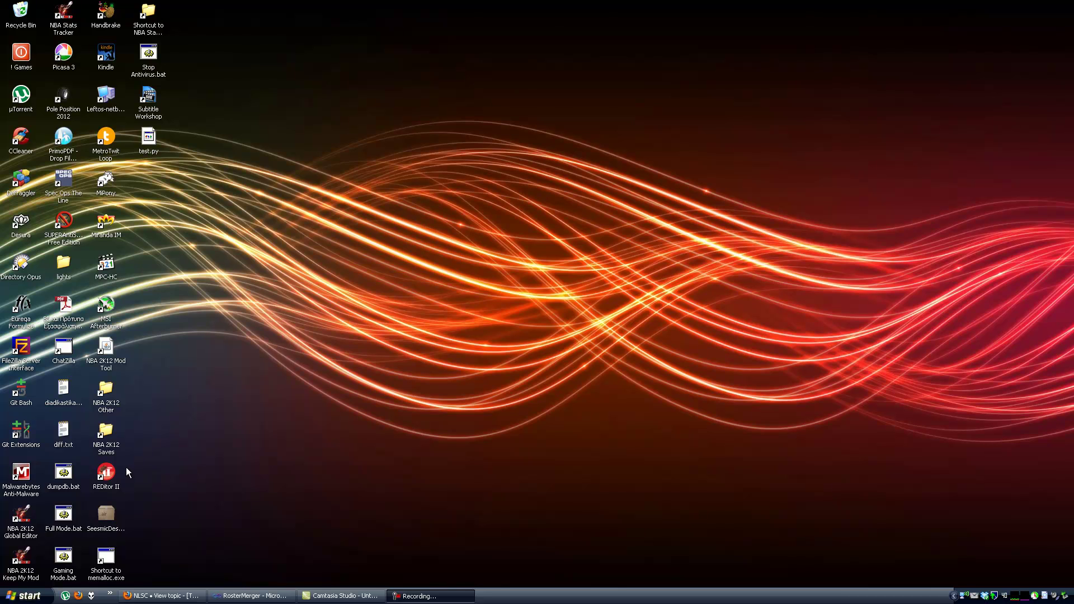
Launch REDitor II, dismiss the update notice, and load Albys RR51 Roster.ROS from Recent Files.
double_click(106, 473)
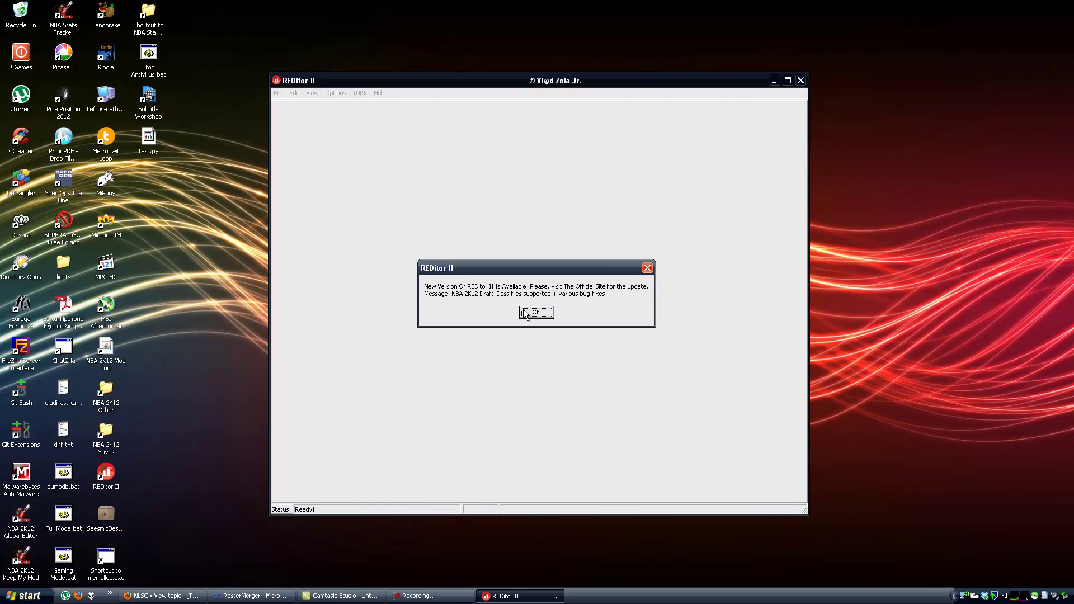
left_click(535, 312)
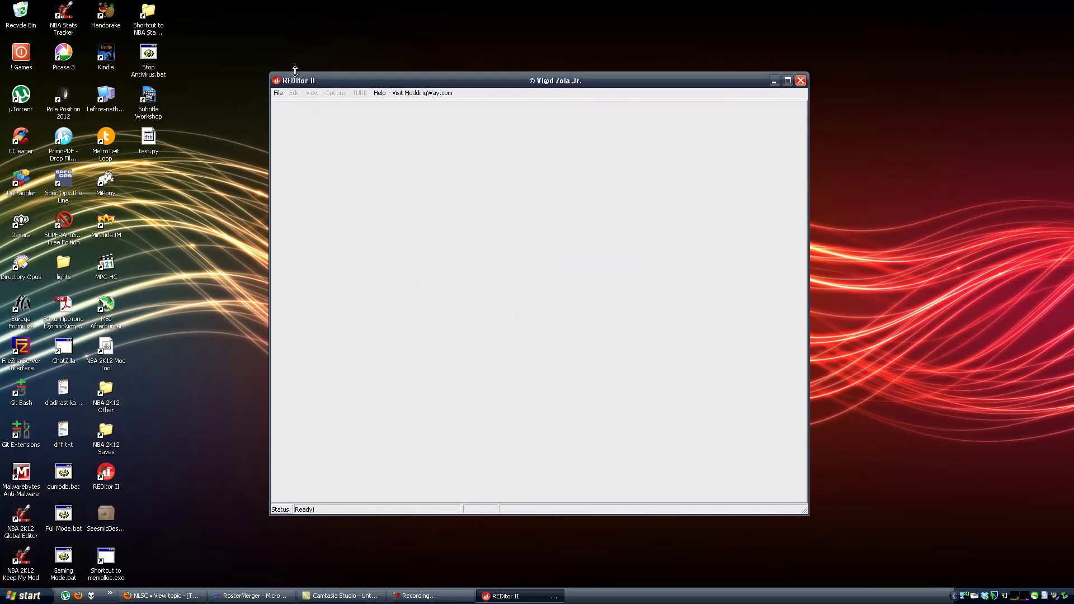
left_click(280, 96)
mouse_move(314, 163)
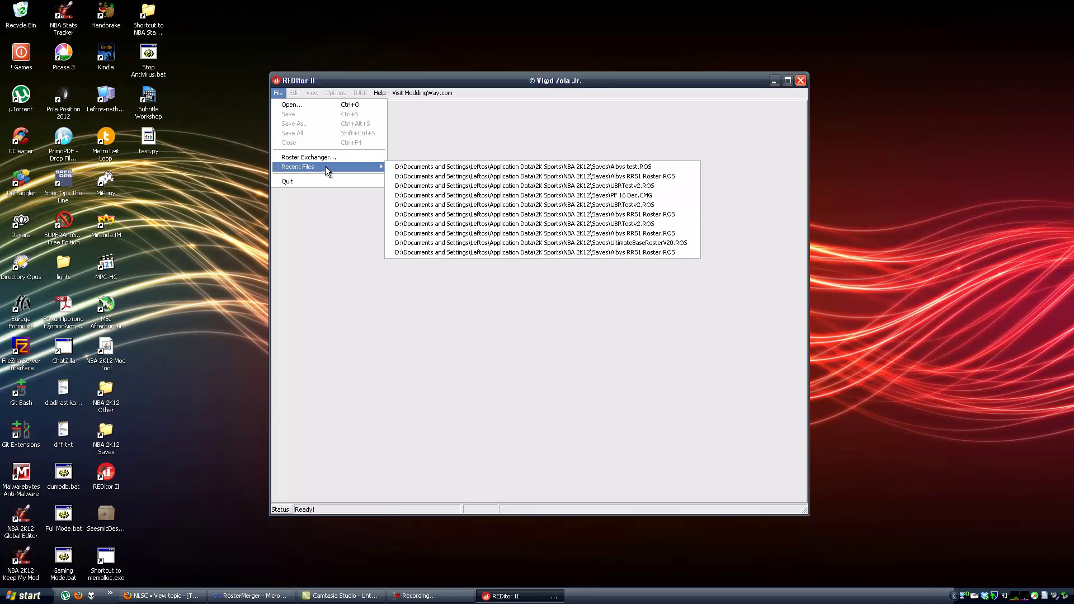
left_click(391, 176)
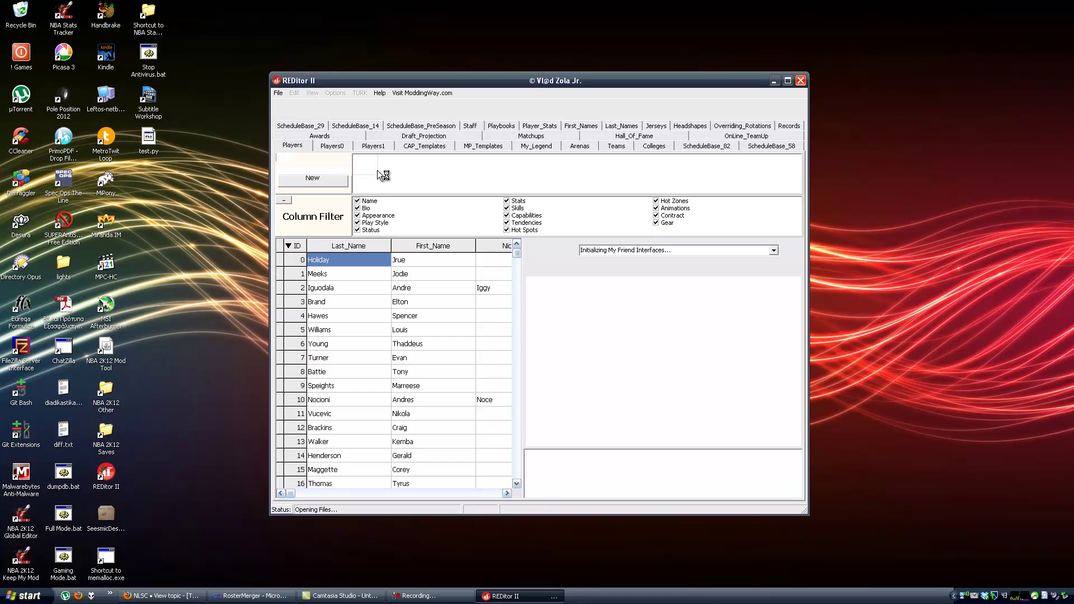
left_click(278, 93)
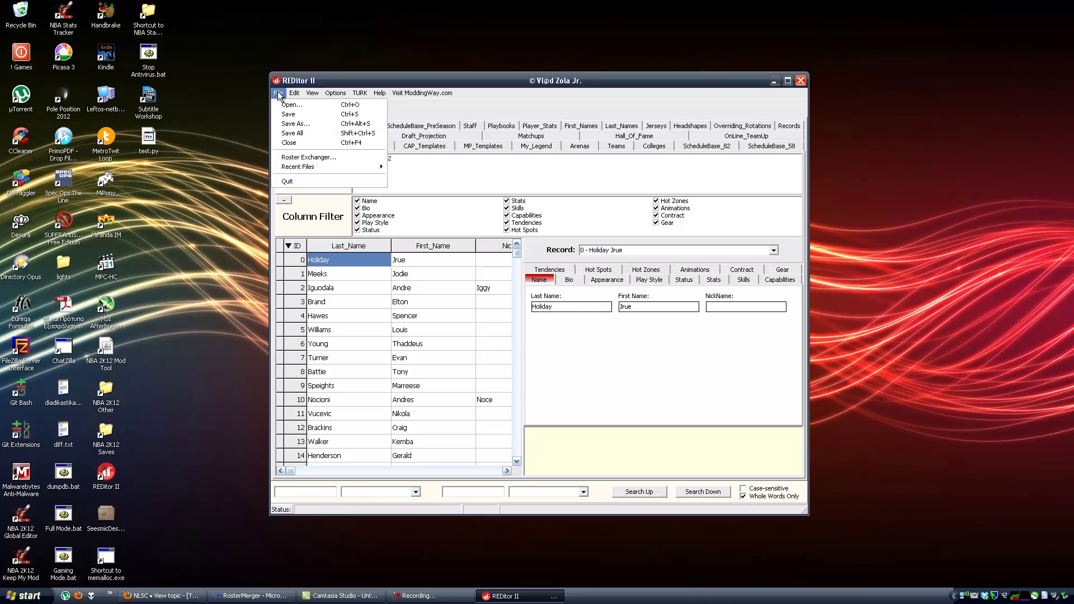
left_click(303, 87)
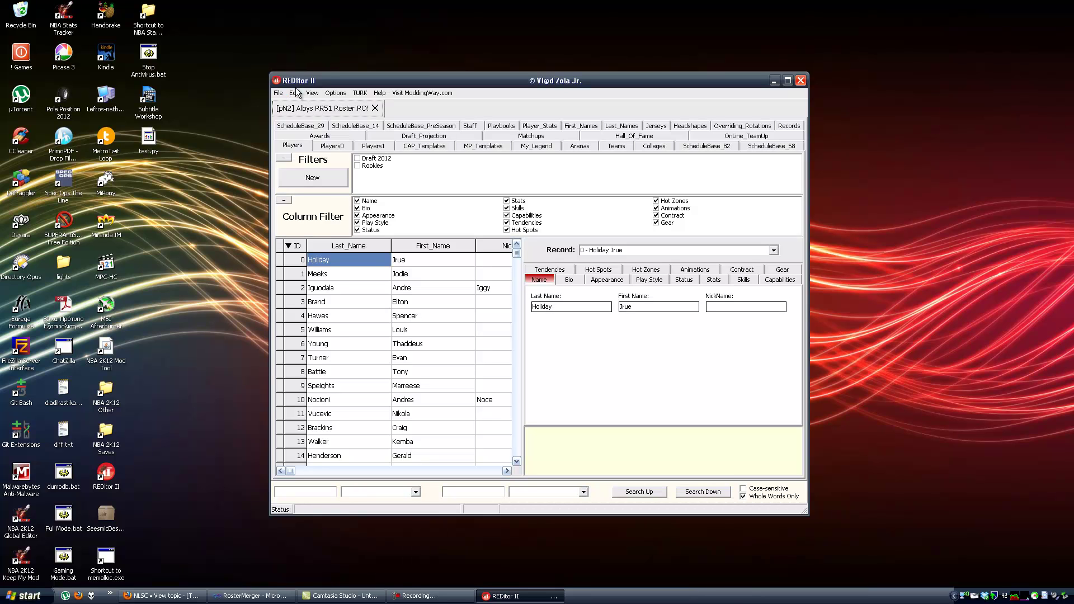
left_click(278, 93)
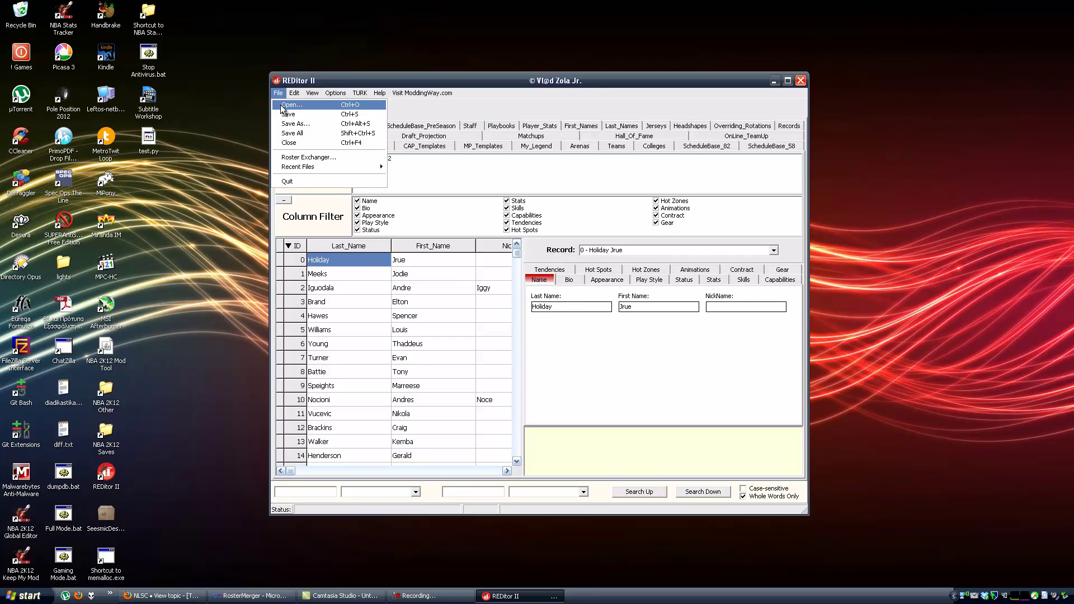
Open UltimateBaseRosterV20.ROS as a second roster beside the Albys RR51 Roster.
left_click(286, 106)
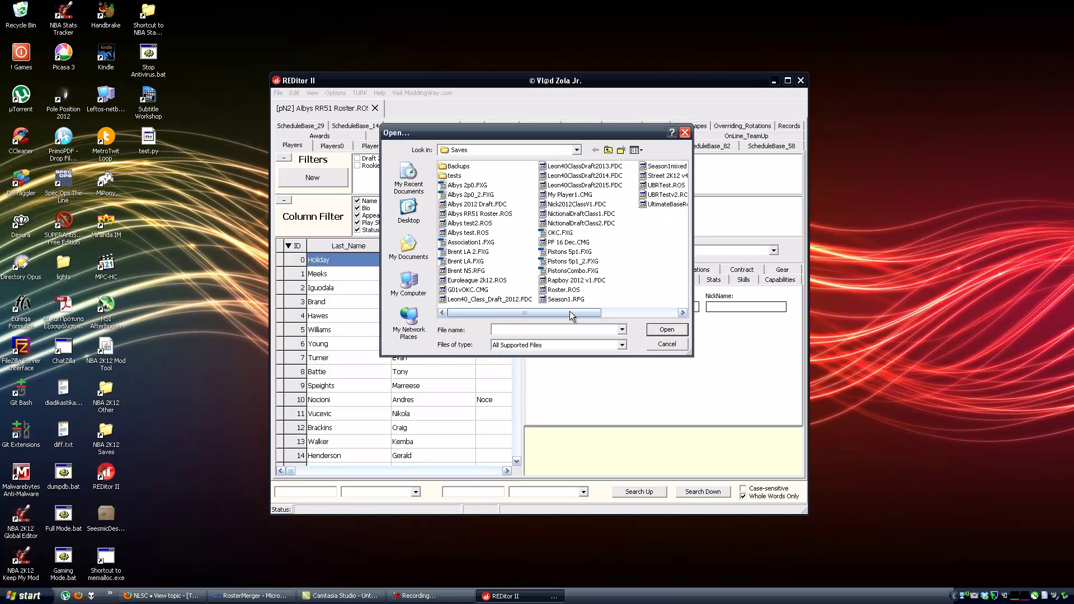
left_click(614, 311)
double_click(583, 206)
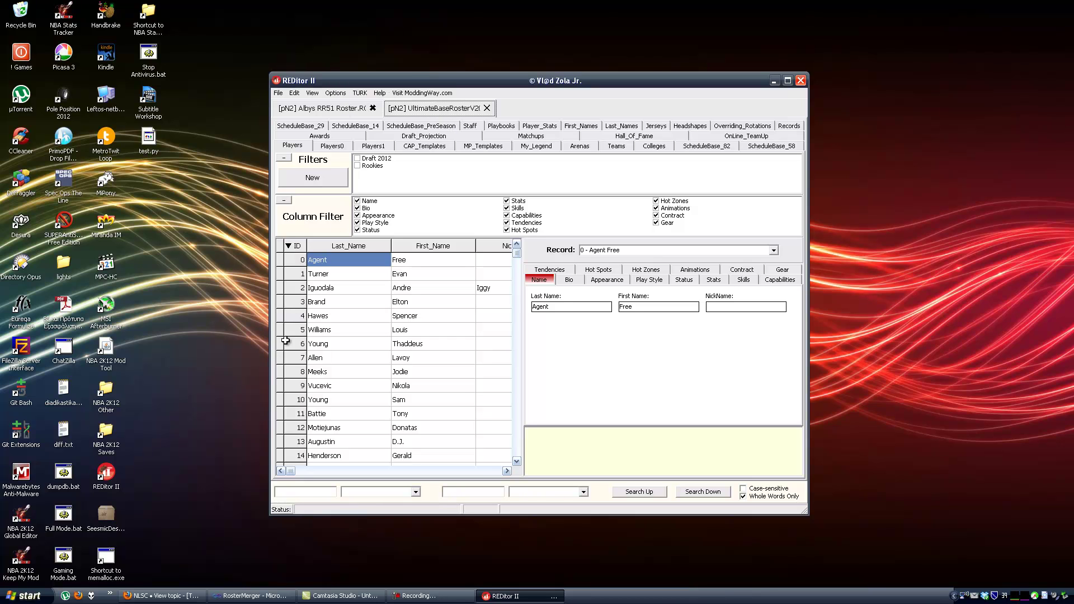
Select and copy all rows of the Albys RR51 Roster's Players grid.
left_click(380, 114)
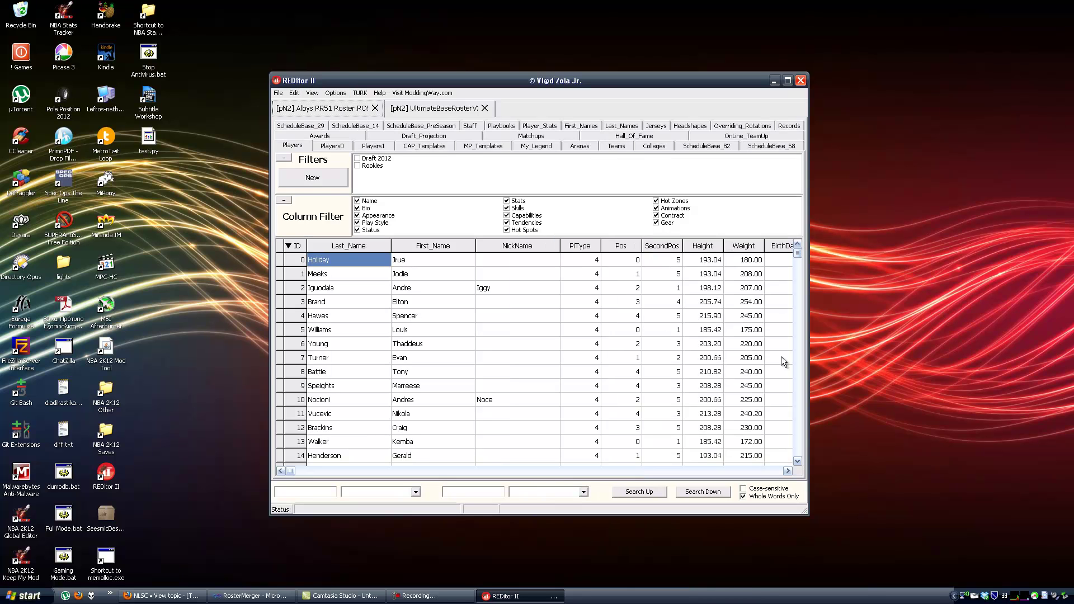
left_click(320, 261)
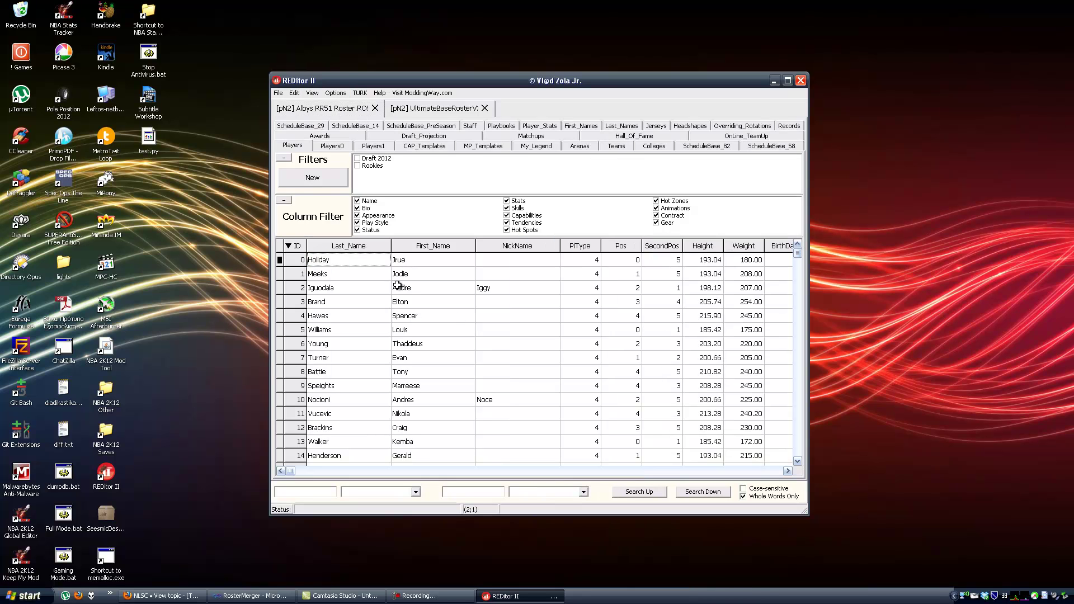
key("ctrl+a")
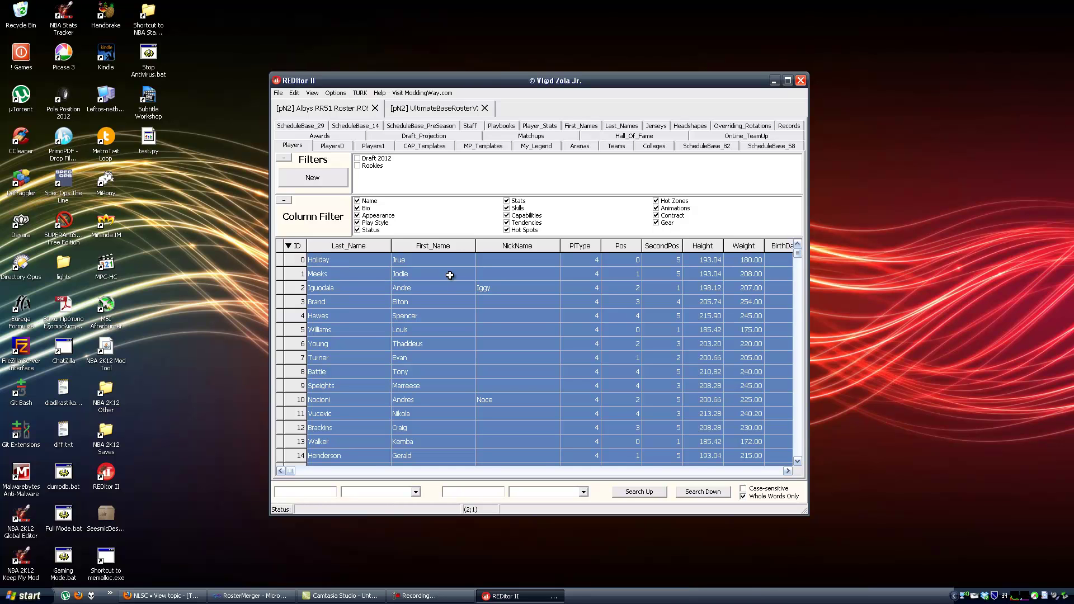
key("ctrl+c")
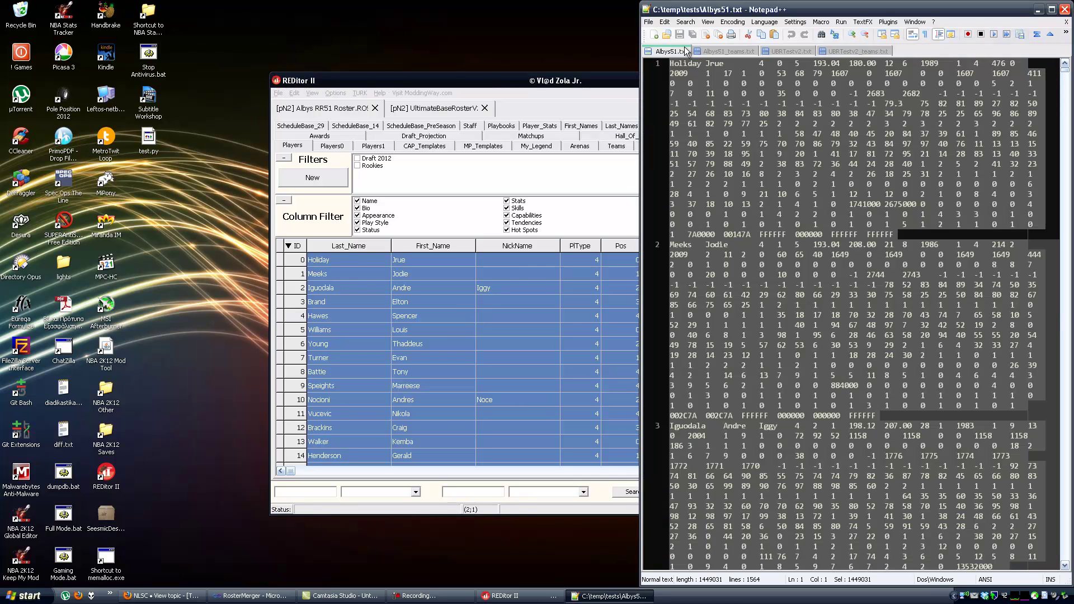
Close all Notepad++ files and paste the copied player rows into the new document.
right_click(673, 52)
left_click(697, 68)
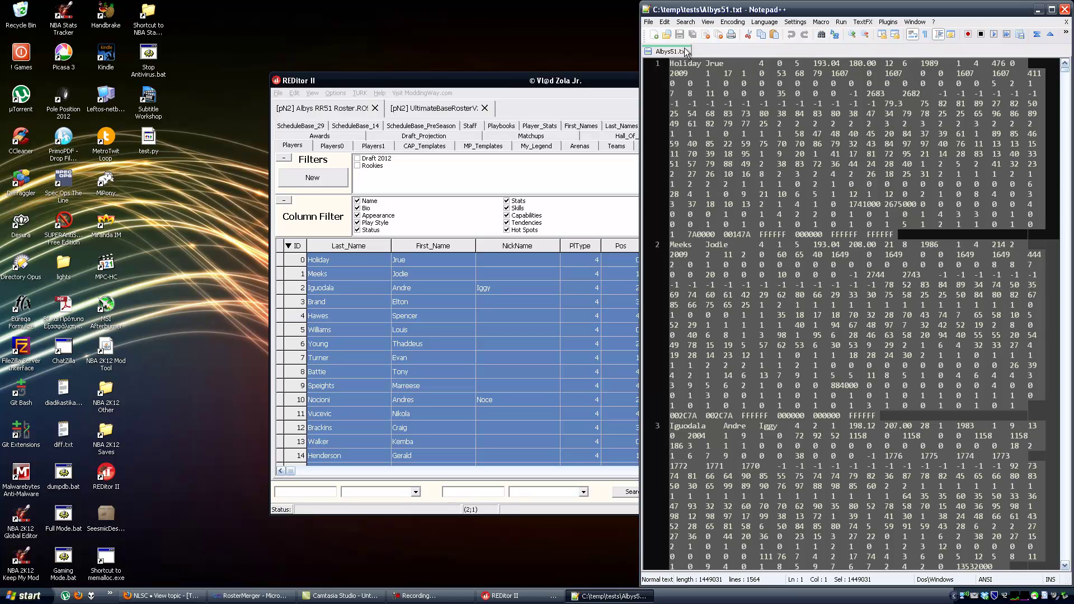
left_click(648, 22)
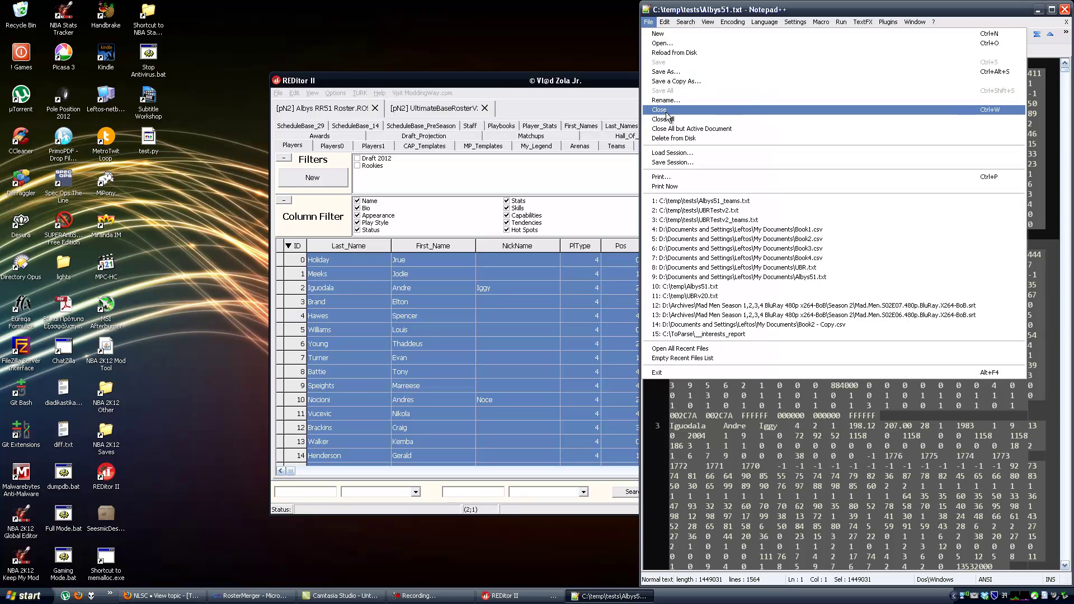
left_click(720, 119)
key("ctrl+v")
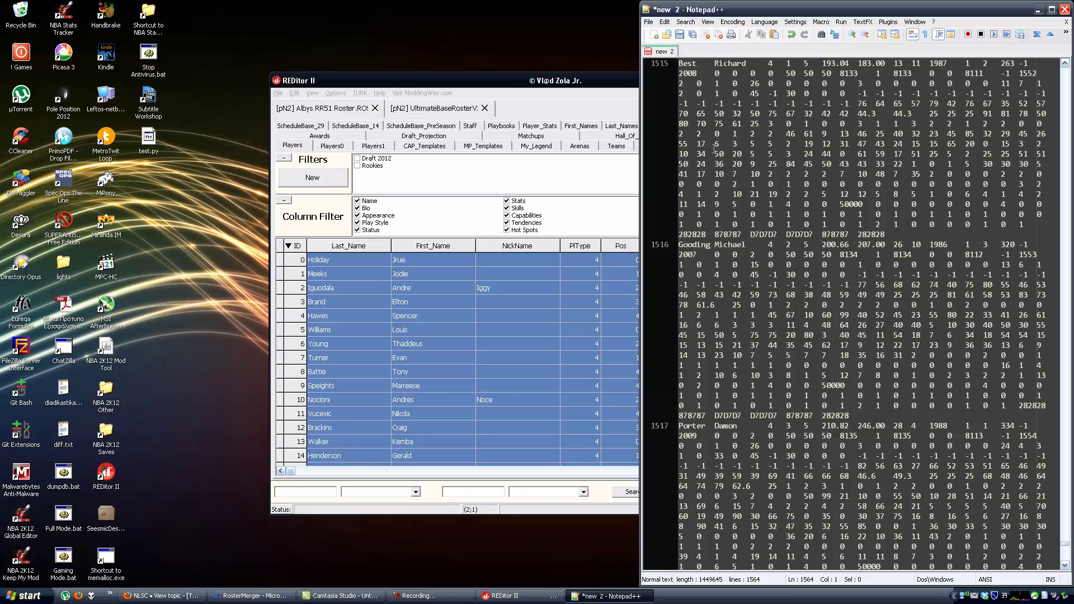
Save the player data as Albys51.txt in a new newtest folder, then show REDitor's Teams table.
left_click(679, 36)
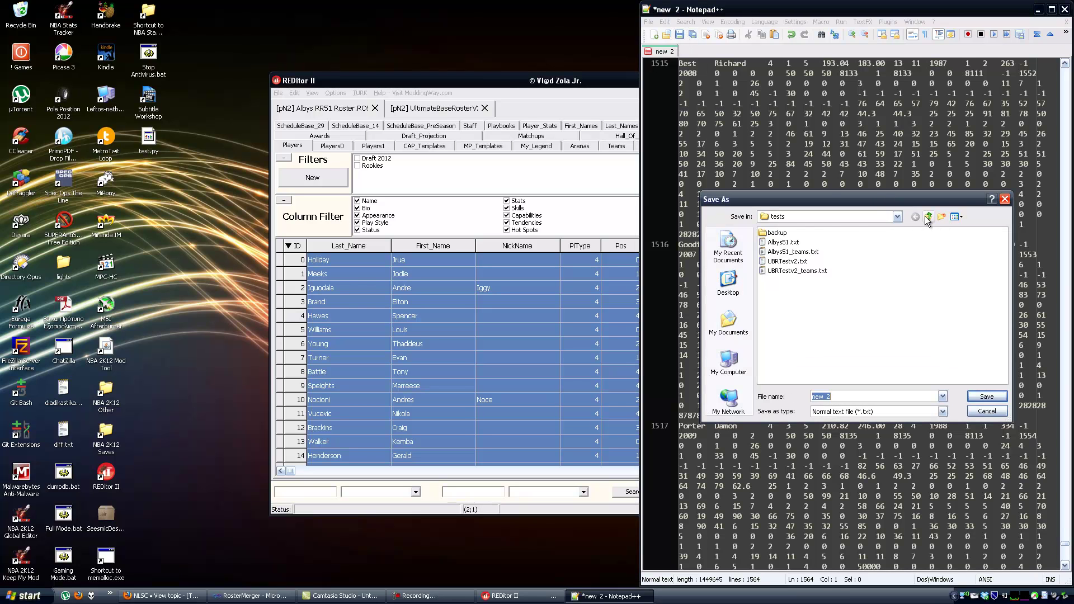
type("newtest")
key("Return")
key("Return")
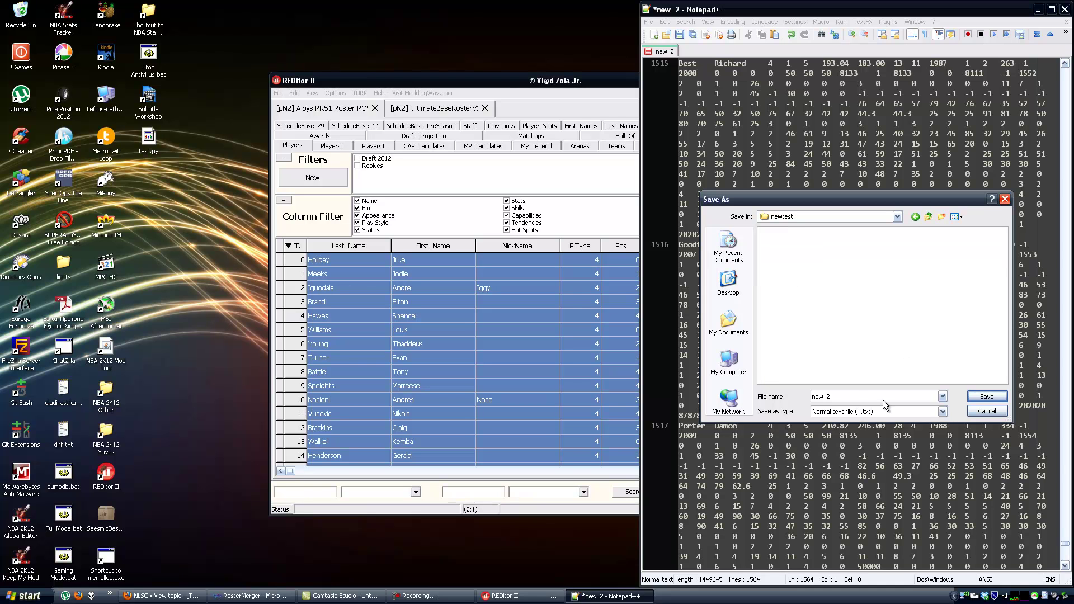
left_click(856, 393)
type("Albys41")
key("BackSpace")
key("BackSpace")
type("51")
key("Return")
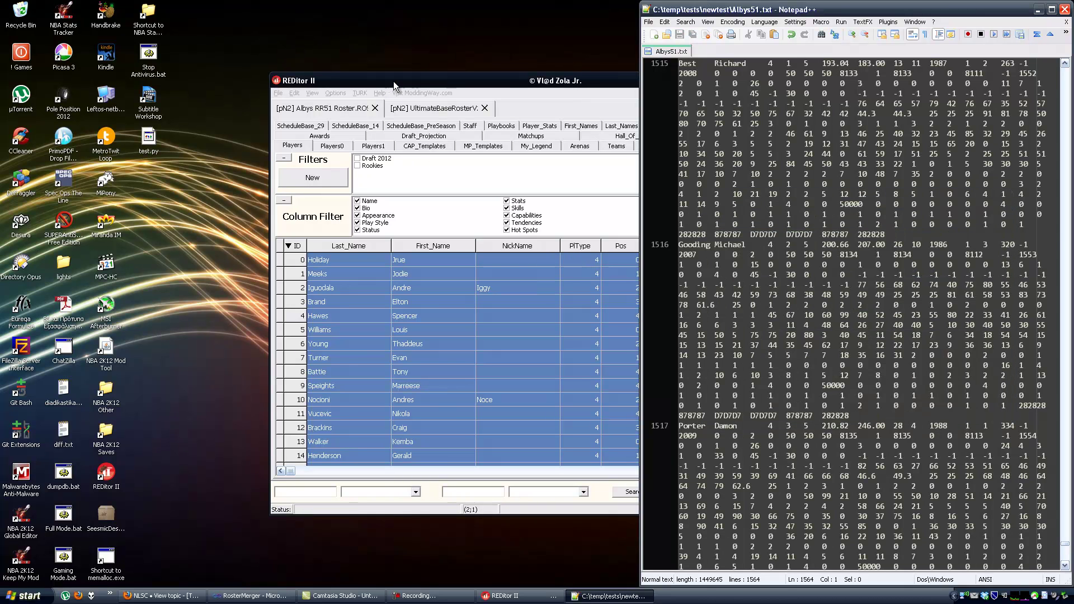
left_click(384, 118)
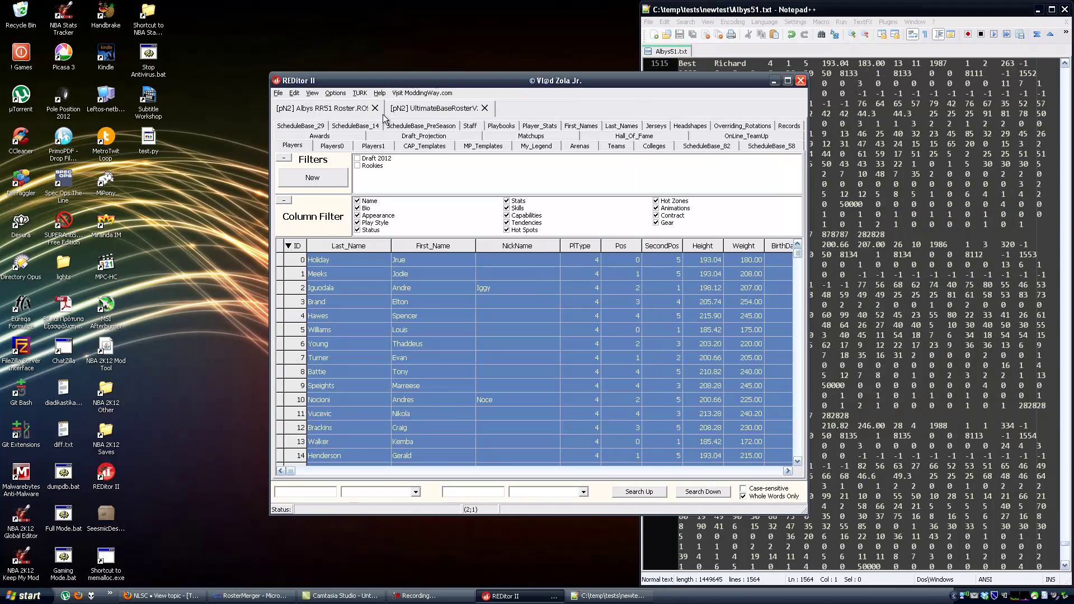
left_click(623, 146)
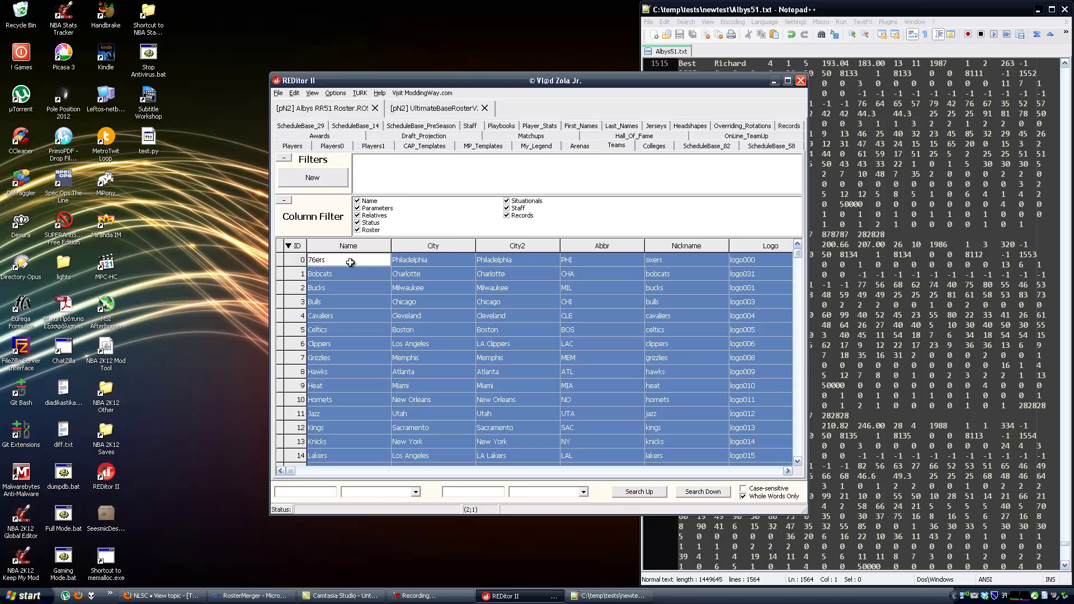
Paste the copied team rows into a new document and save it as Albys51_teams.txt.
left_click(655, 35)
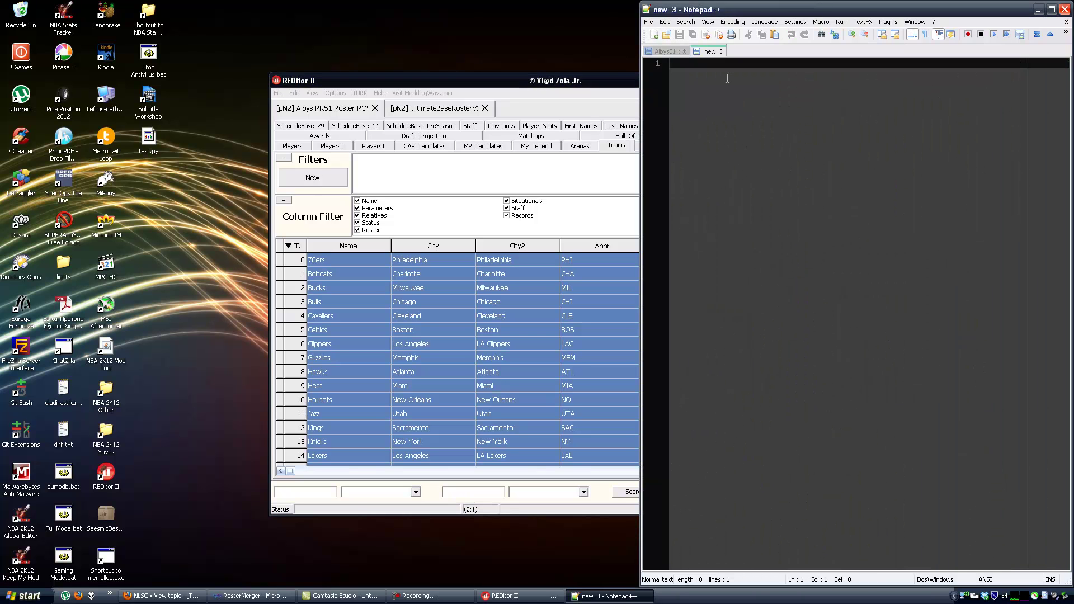
key("ctrl+v")
left_click(679, 35)
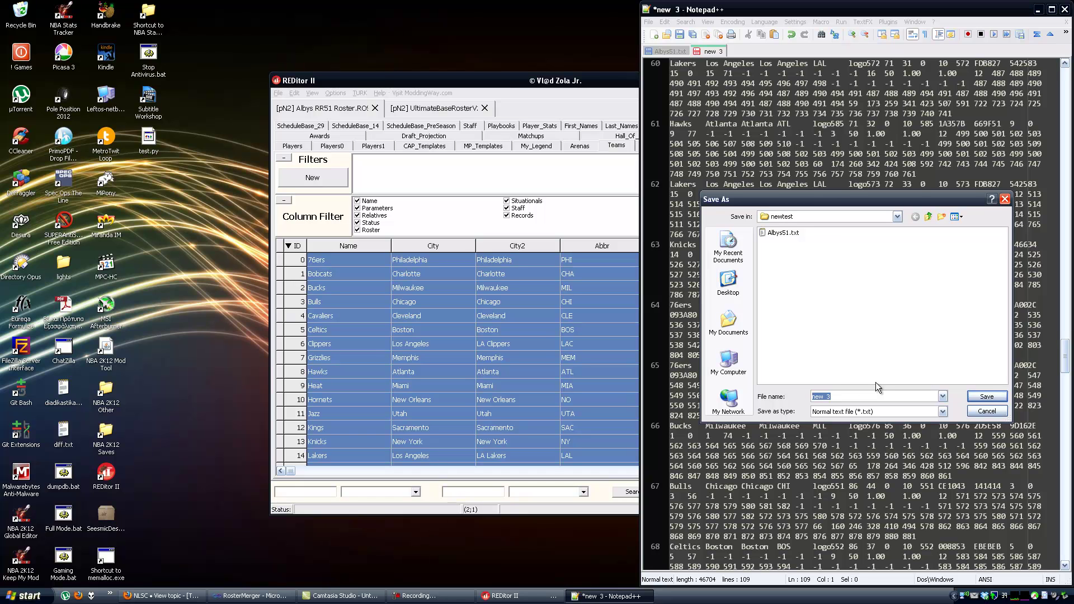
type("Albys4")
key("BackSpace")
type("51_")
type("teams")
key("Return")
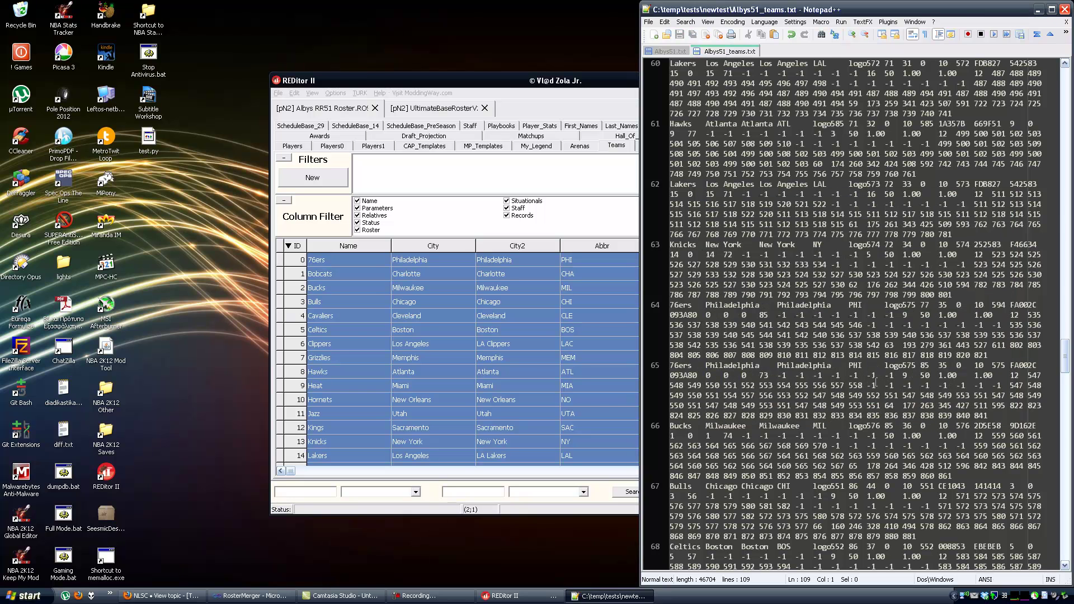
Review Albys51.txt and Albys51_teams.txt, then bring up UltimateBaseRoster's players table.
left_click(671, 51)
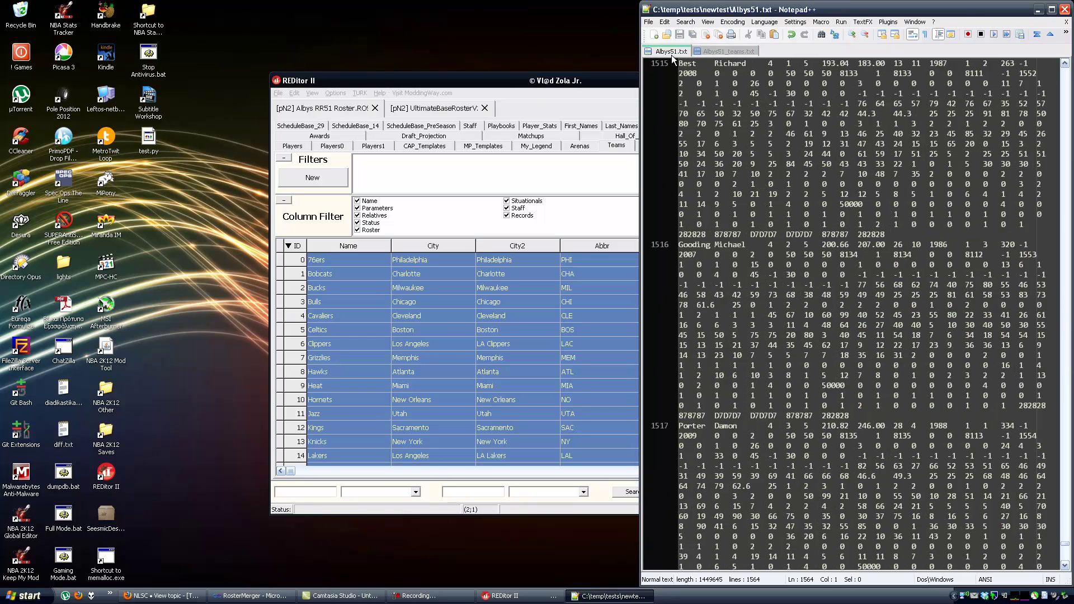
left_click(697, 52)
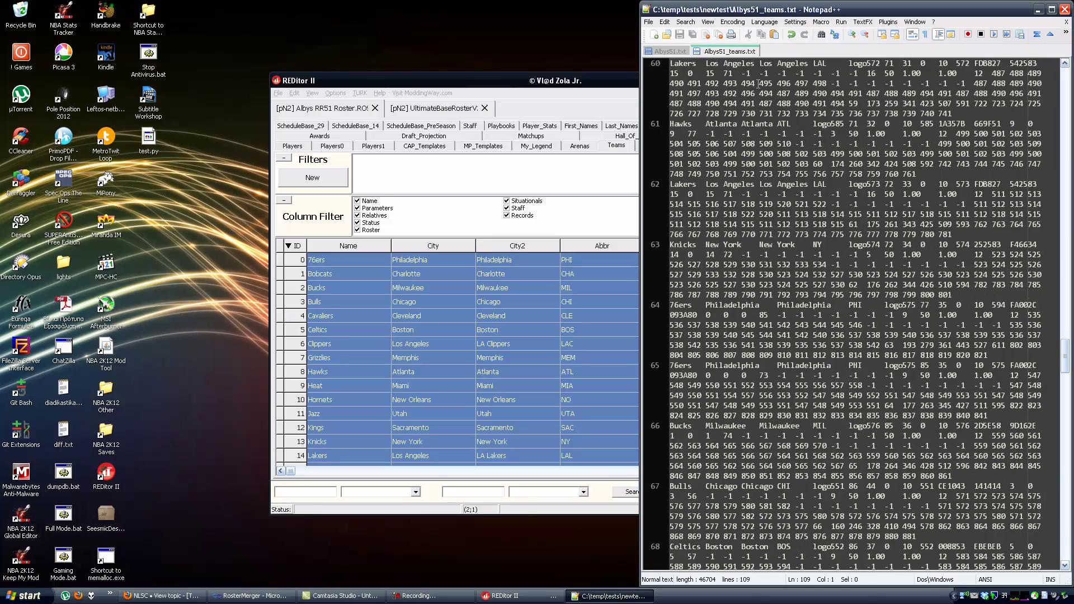
scroll(761, 90, "up", 20)
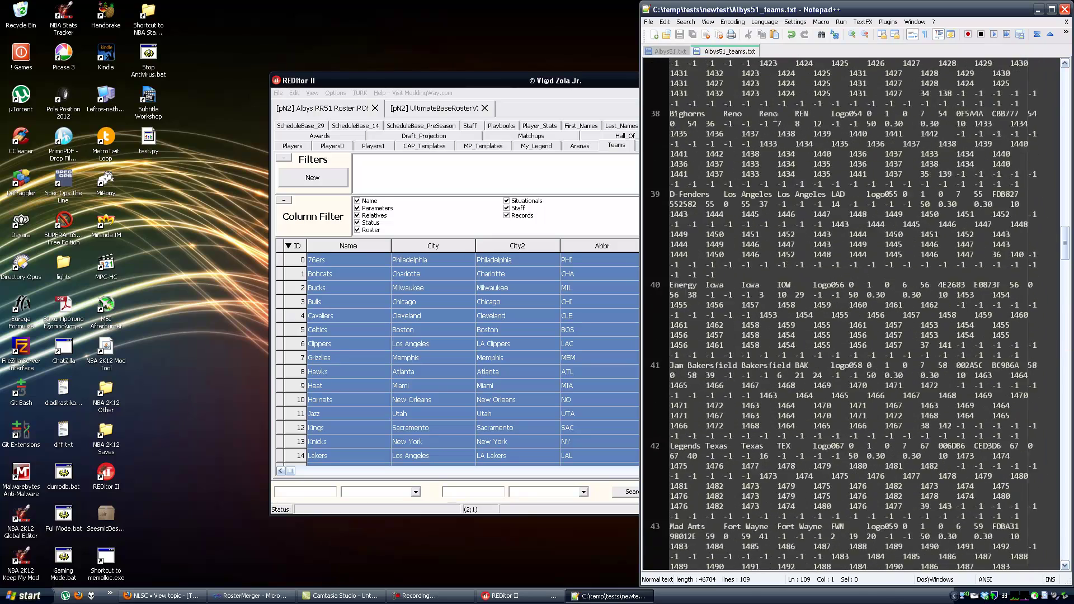
scroll(773, 107, "up", 20)
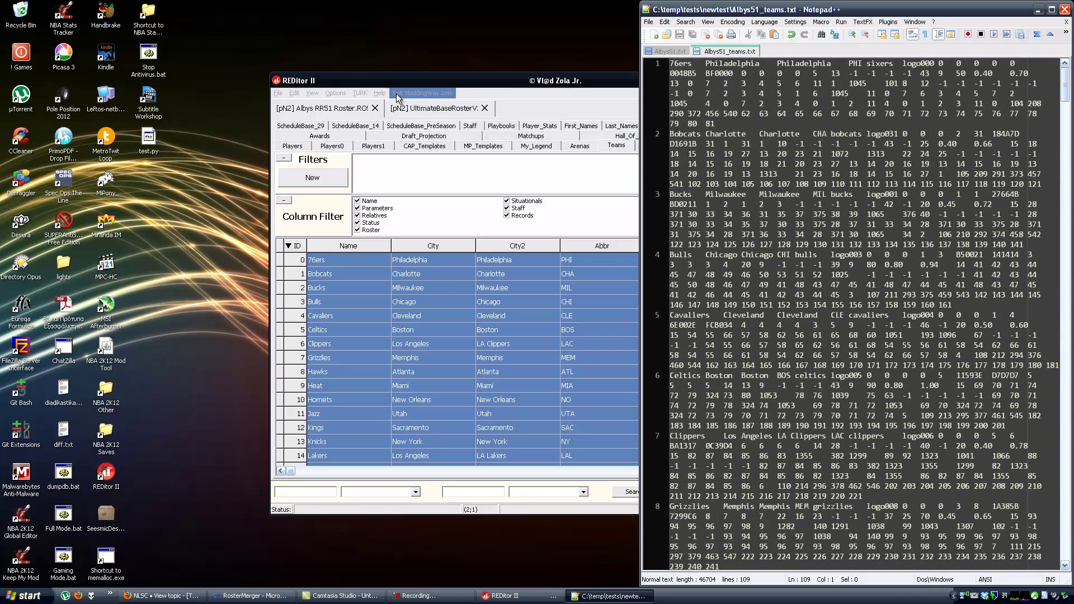
left_click(399, 112)
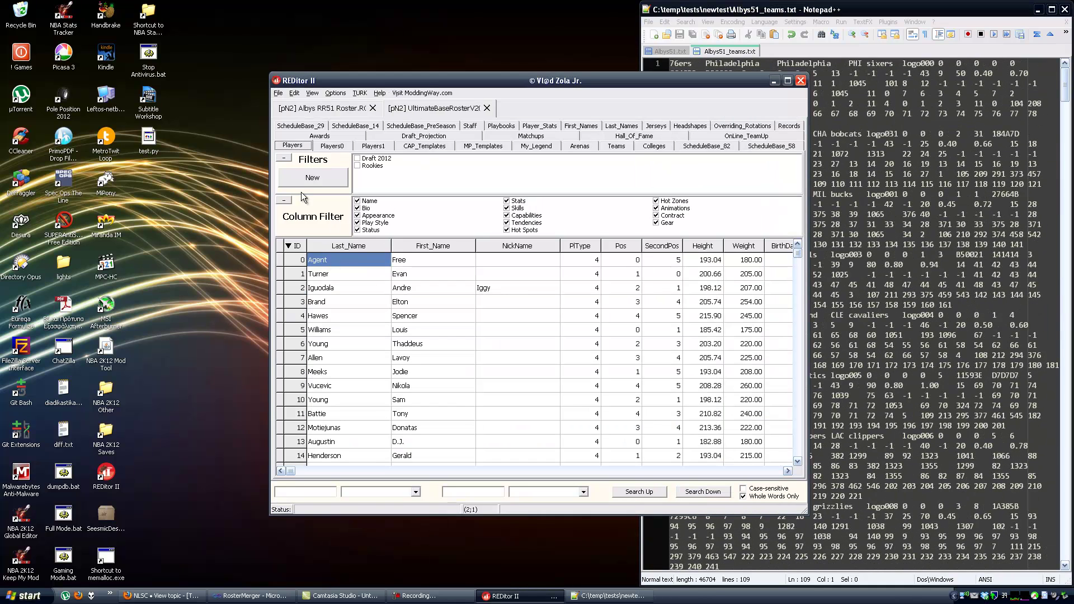
Select and copy every UltimateBaseRoster player row in REDitor's Players grid.
left_click(328, 260)
key("ctrl+a")
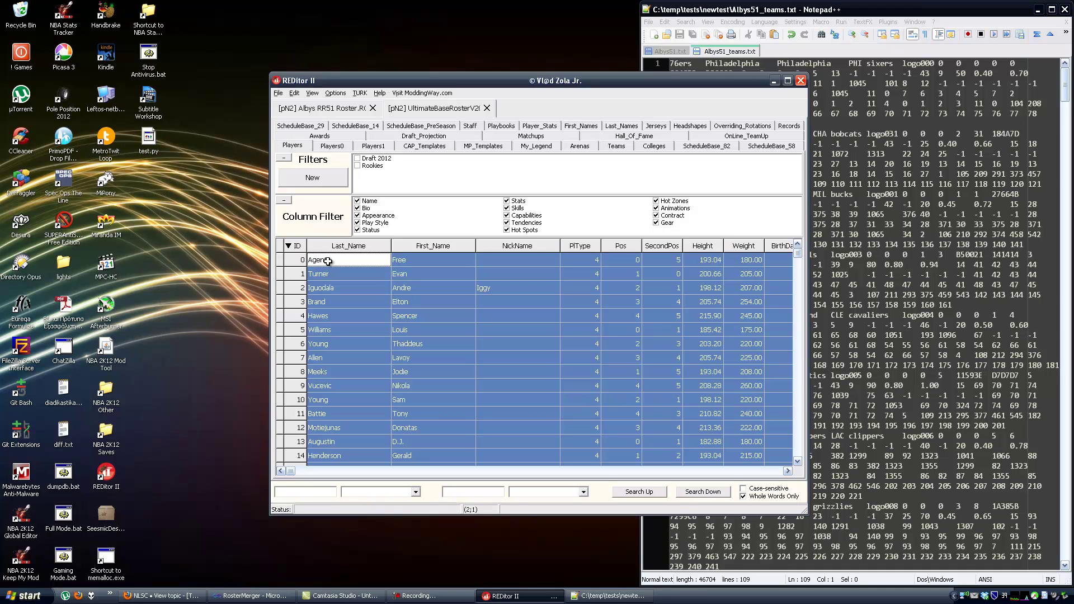
key("ctrl+c")
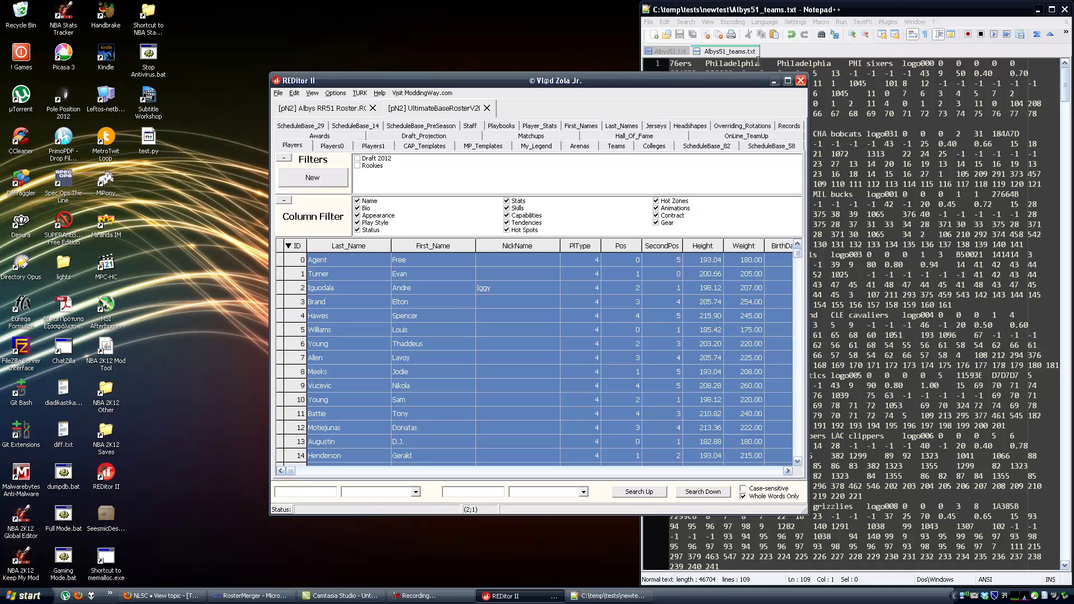
Paste the player rows into a new Notepad++ document saved as UBRv20.txt.
double_click(774, 53)
key("ctrl+v")
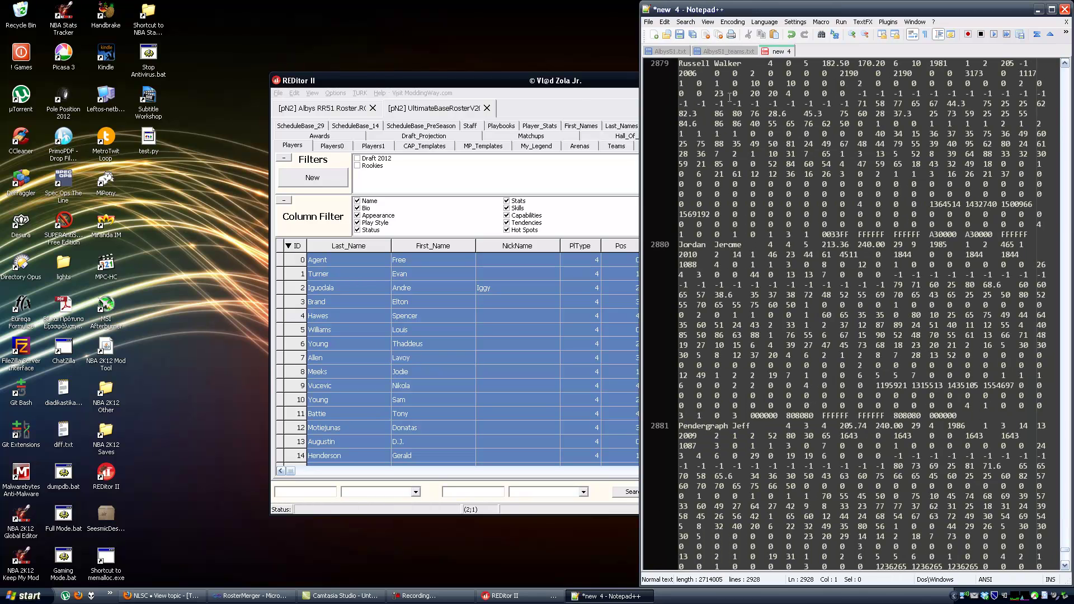
left_click(679, 34)
type("UB")
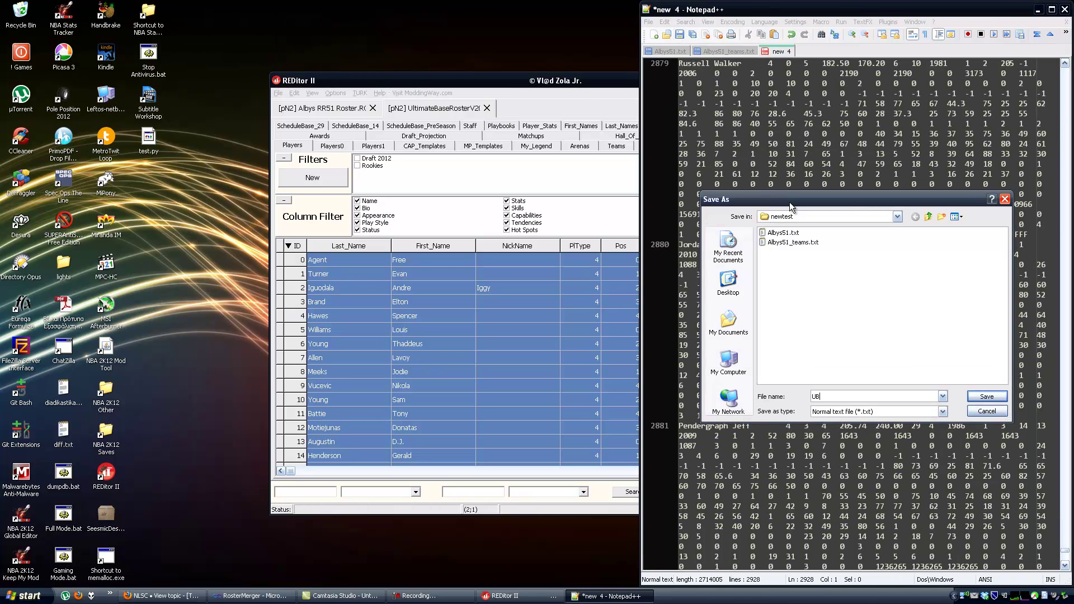
type("Rv20")
key("Return")
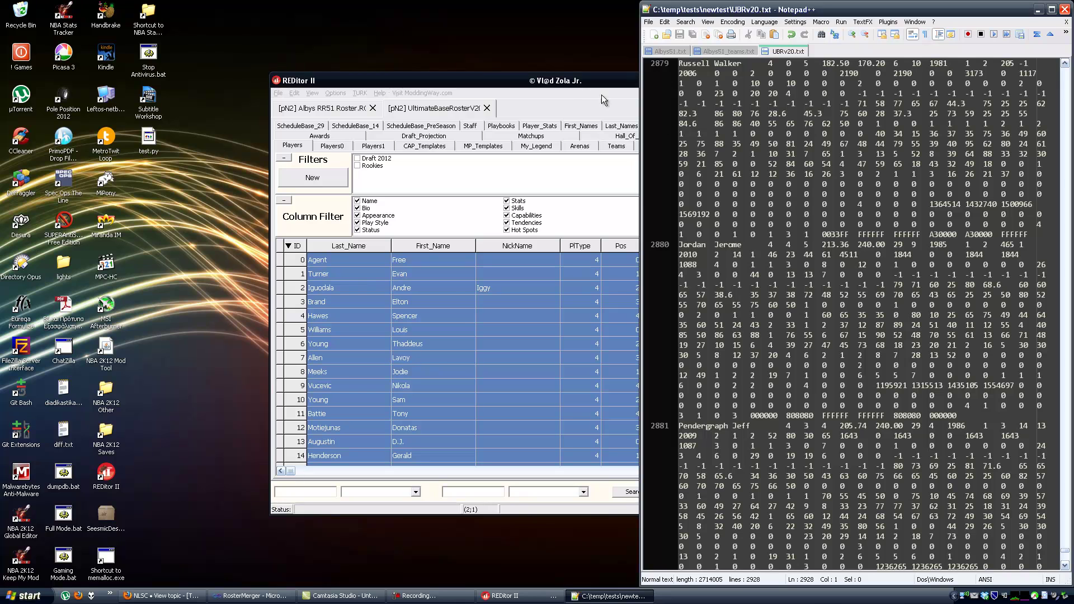
left_click(456, 113)
Select and copy every row of the UltimateBaseRoster Teams table.
left_click(616, 146)
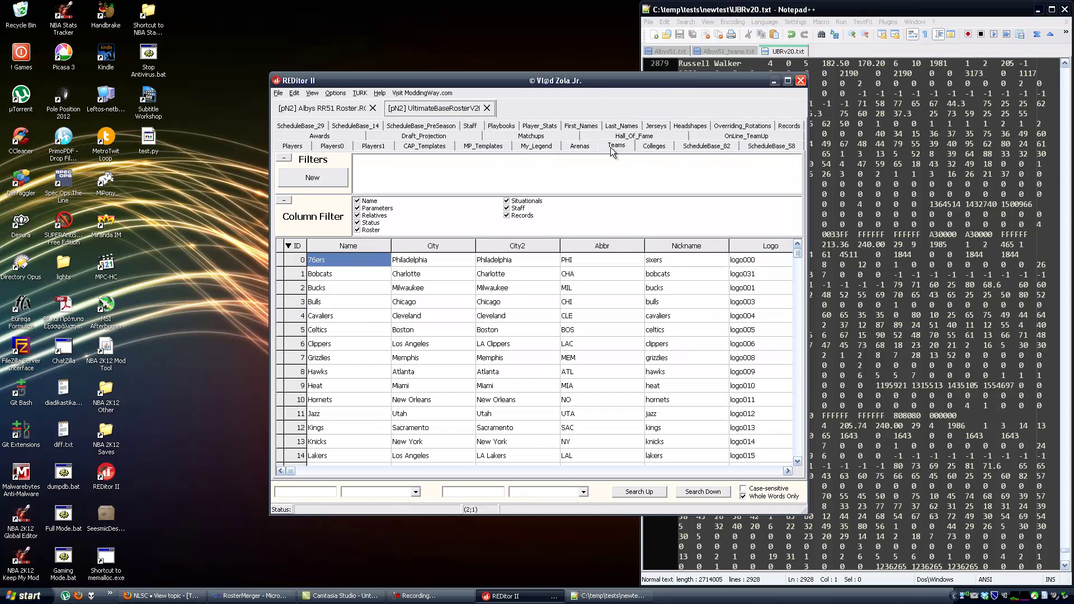
key("ctrl+a")
key("ctrl+c")
Paste the team rows into a new document, save it as UBRv20_teams.txt, and return to UBRv20.txt.
double_click(816, 48)
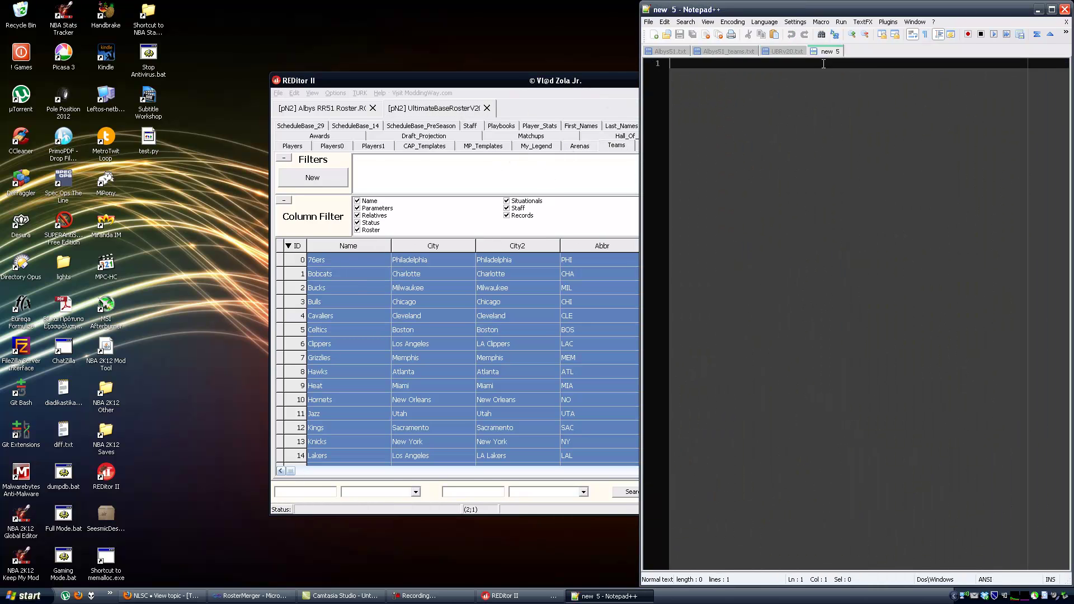
key("ctrl+v")
left_click(678, 35)
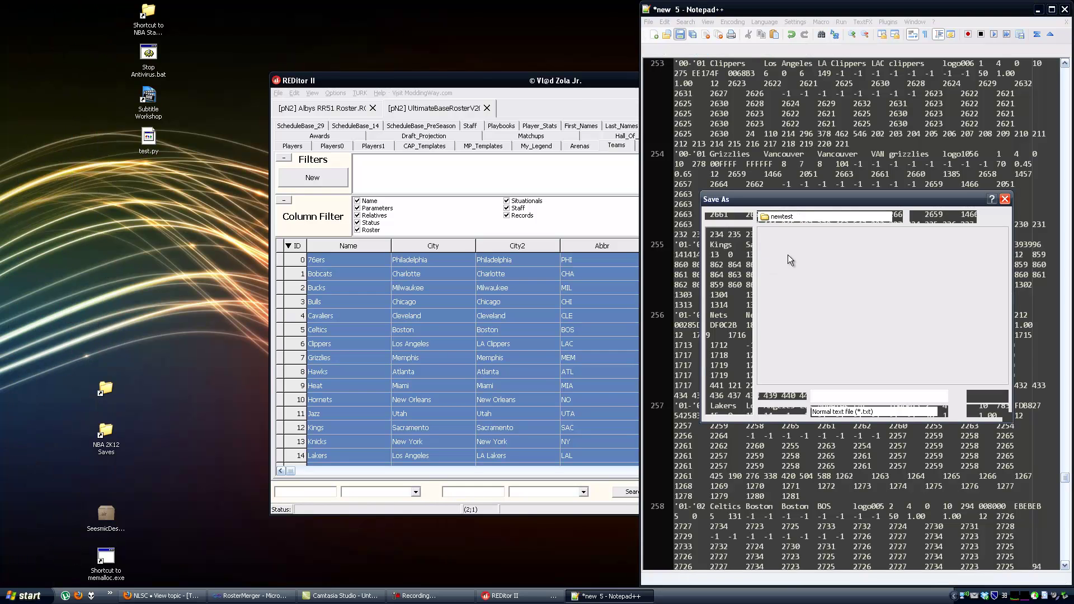
type("UBRv20_teams.txt")
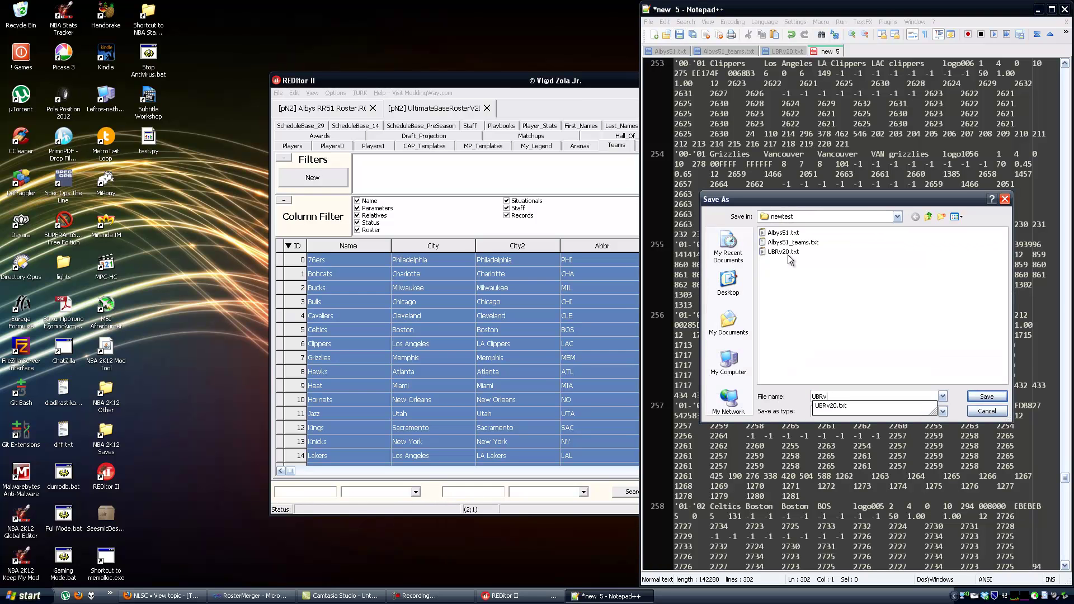
key("Return")
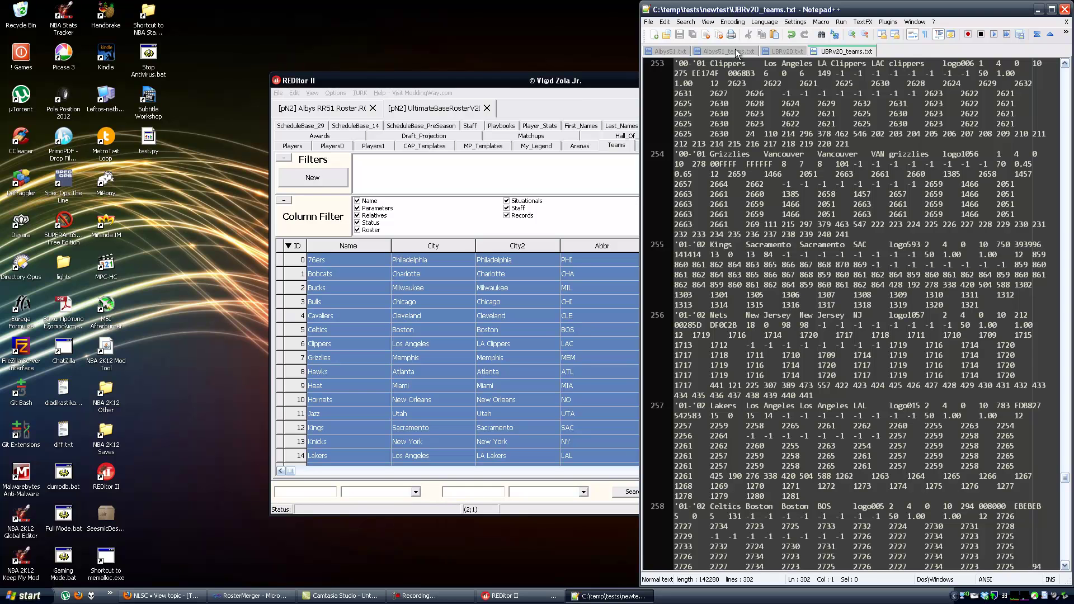
left_click(786, 51)
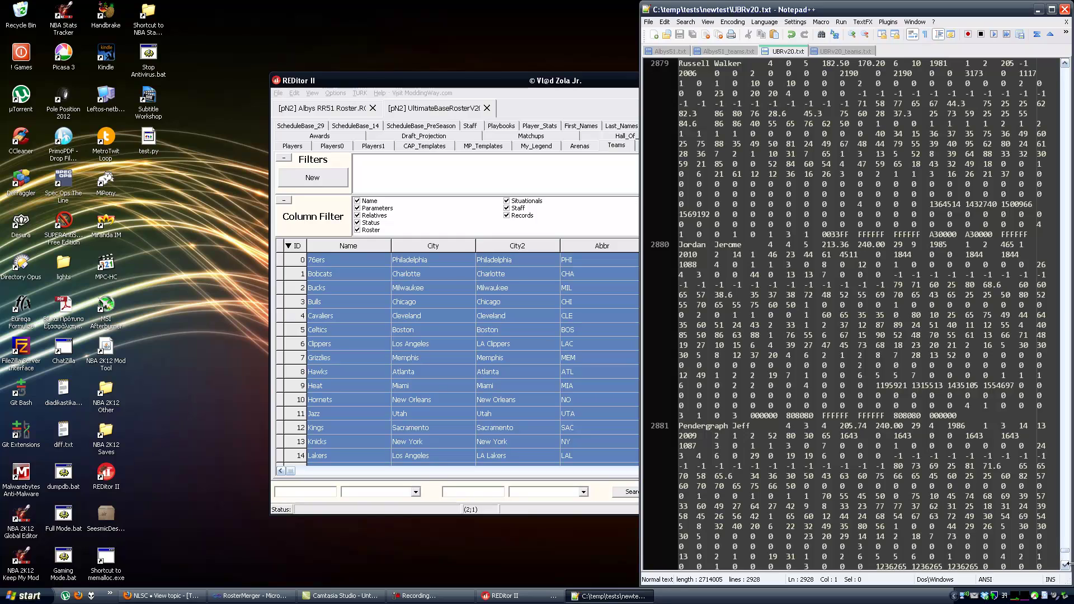
left_click_drag(1065, 551, 1049, 65)
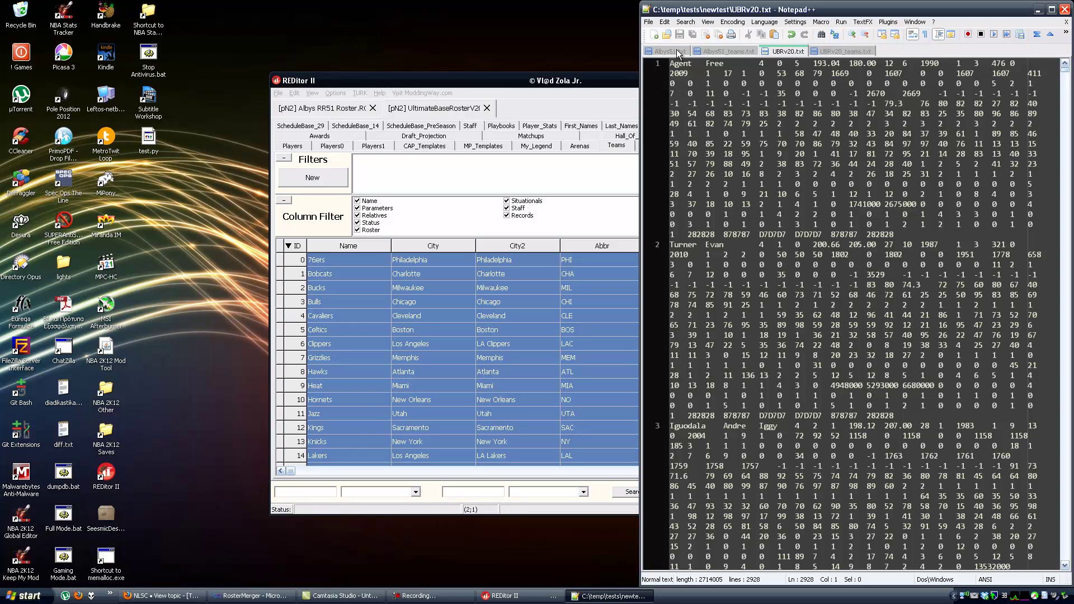
Minimize REDitor II so Notepad++ with UBRv20.txt is showing.
left_click(563, 82)
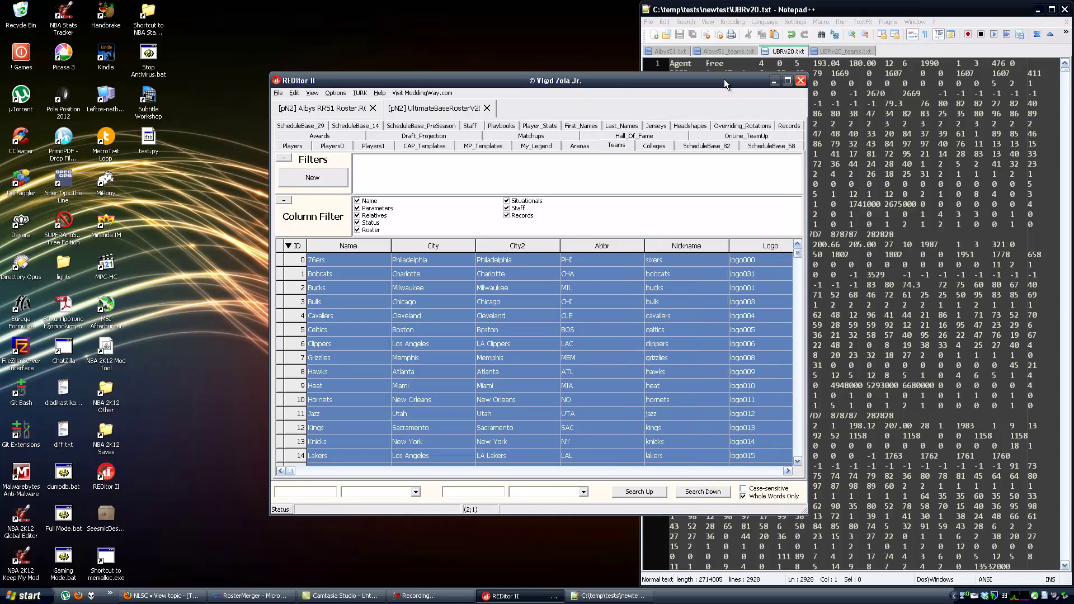
left_click(772, 81)
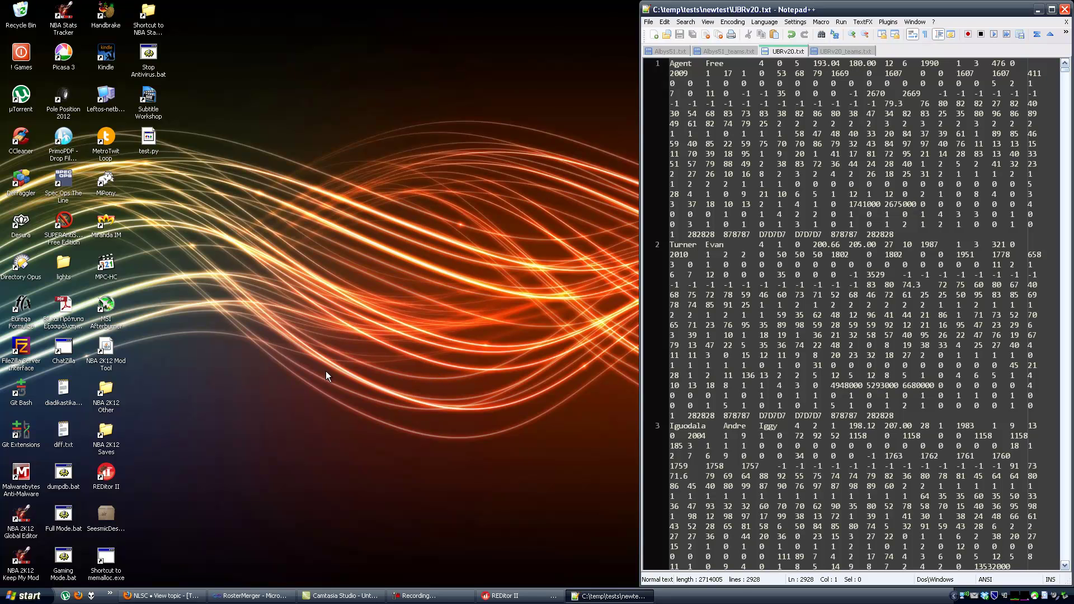
Navigate from the Projects folder to RosterMerger\RosterMerger\bin\Release.
key("super")
left_click(100, 345)
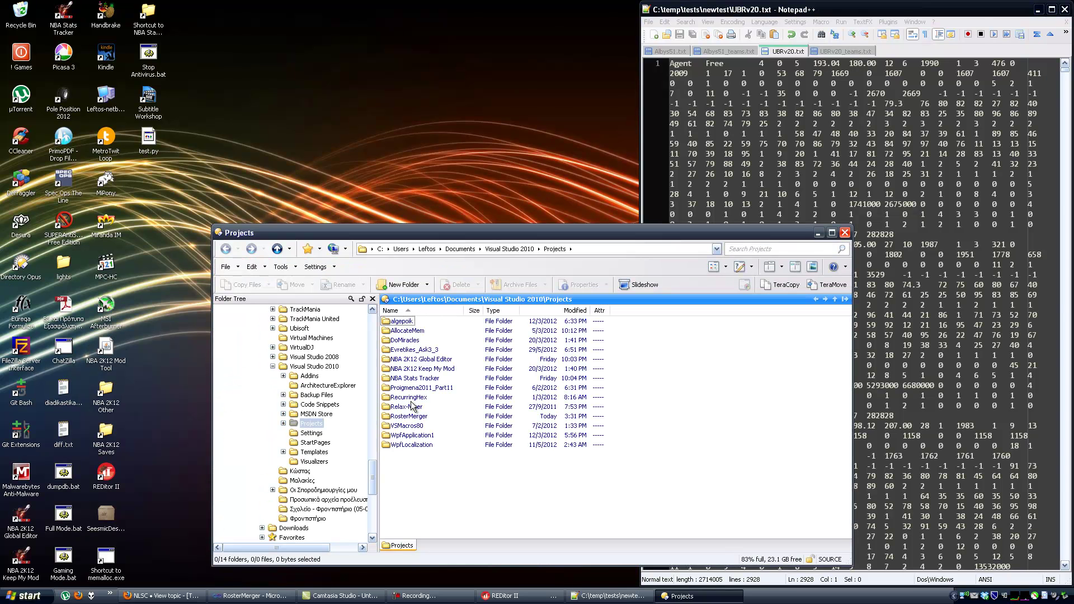
double_click(409, 416)
left_click(407, 331)
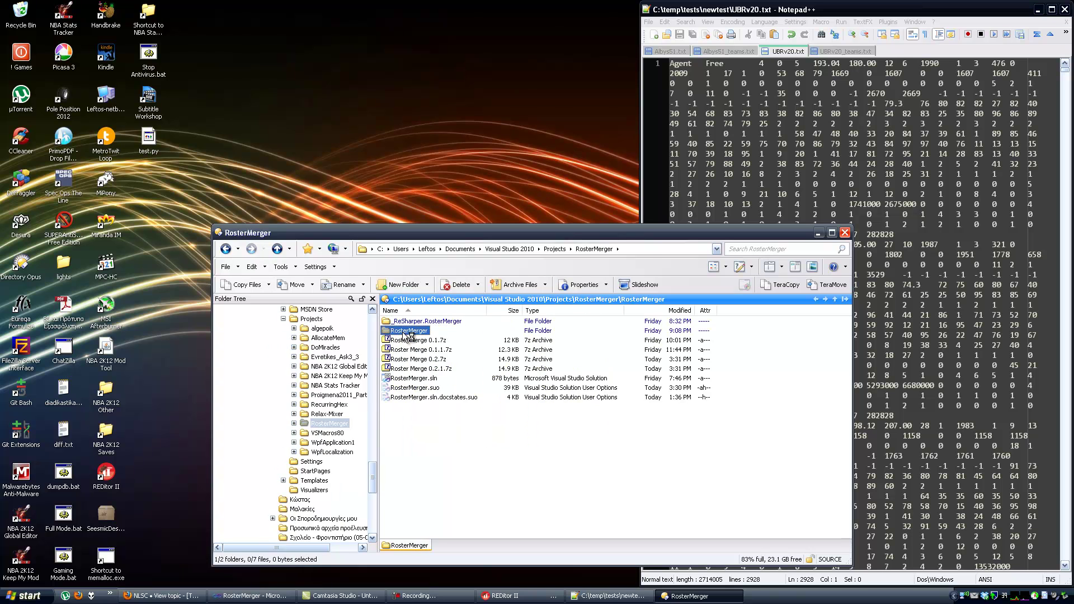
double_click(406, 333)
double_click(397, 322)
double_click(399, 330)
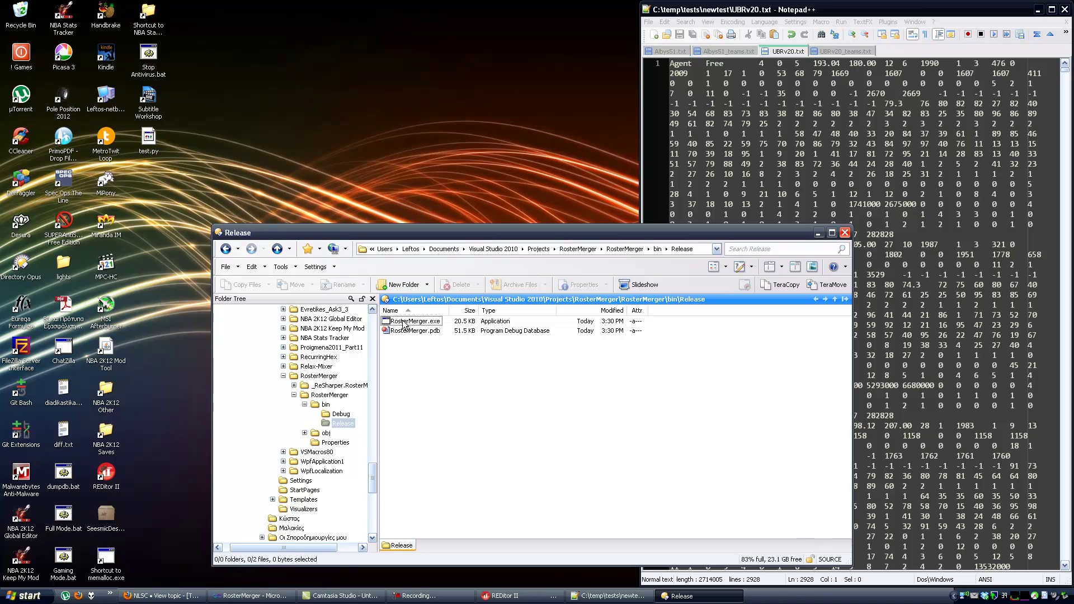
Launch RosterMerger.exe and set newtest\UBRv20.txt as the source roster.
double_click(404, 323)
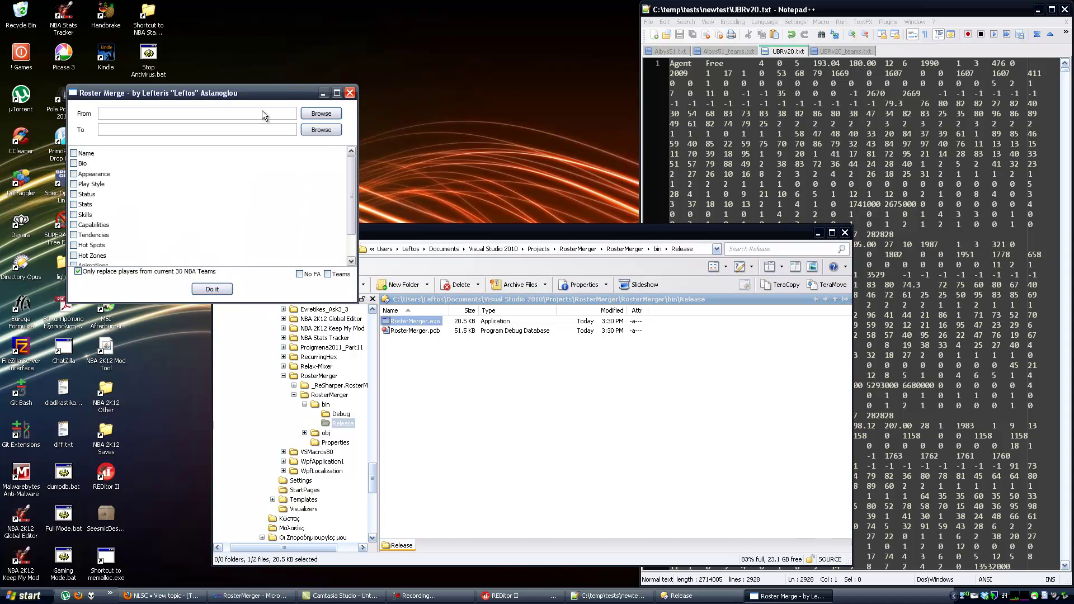
left_click(600, 235)
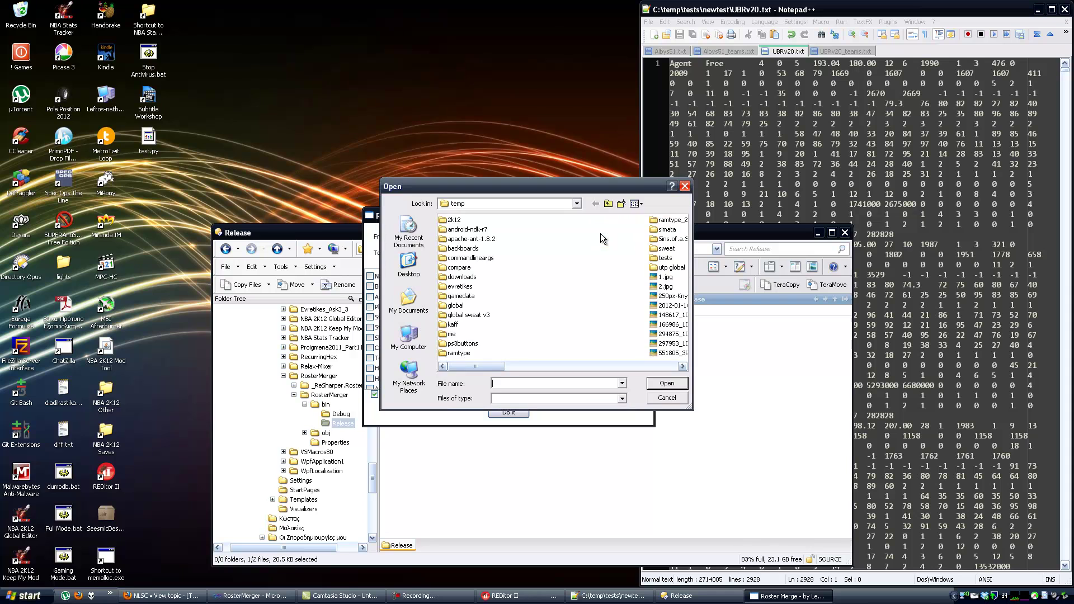
double_click(664, 258)
double_click(466, 231)
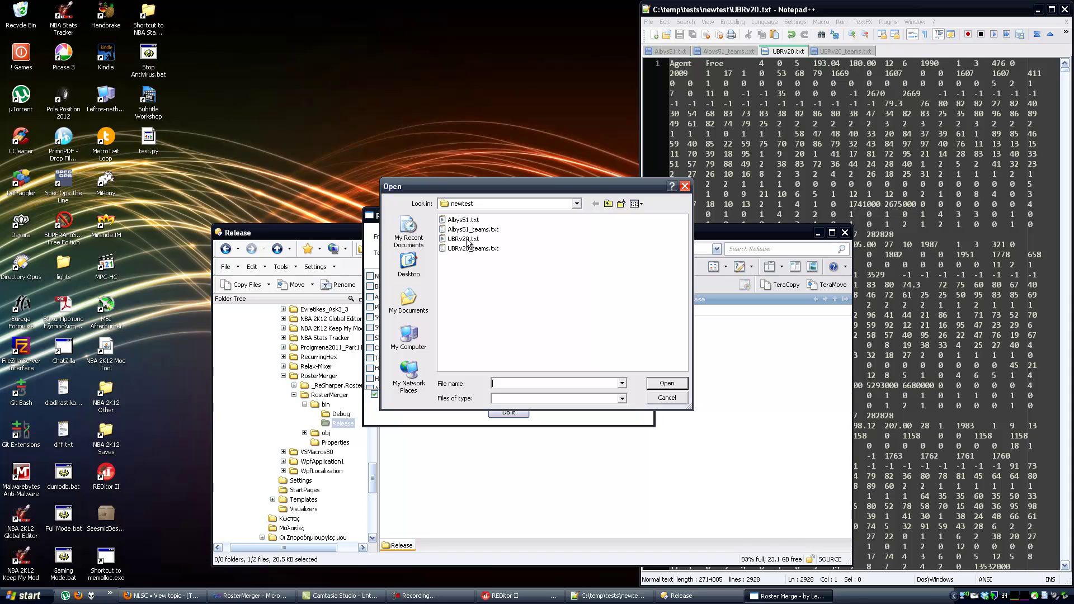
double_click(466, 239)
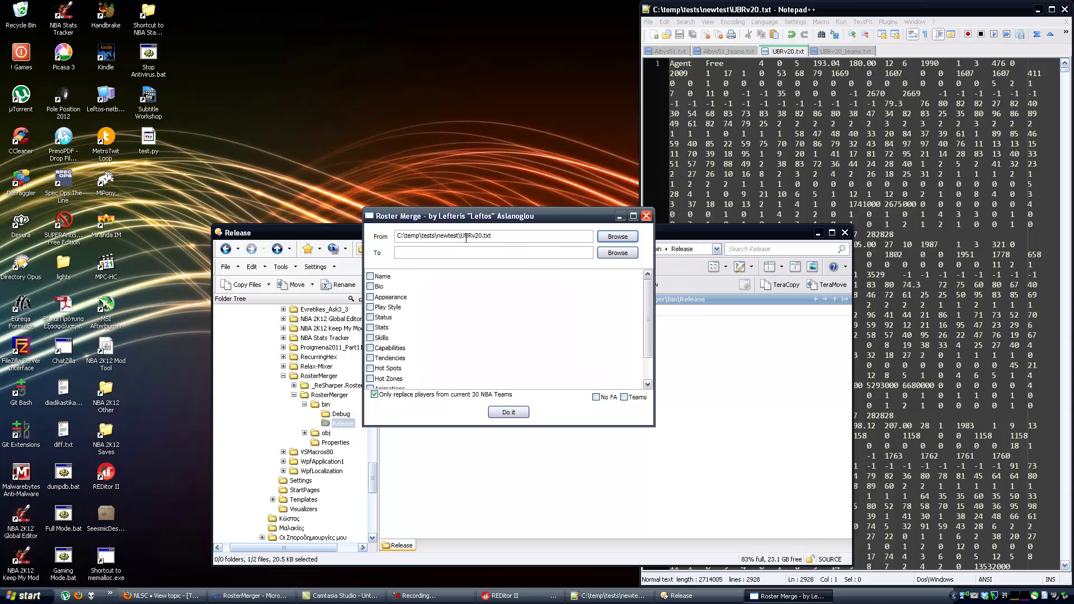
Set newtest\Albys51.txt as the destination roster.
left_click(618, 252)
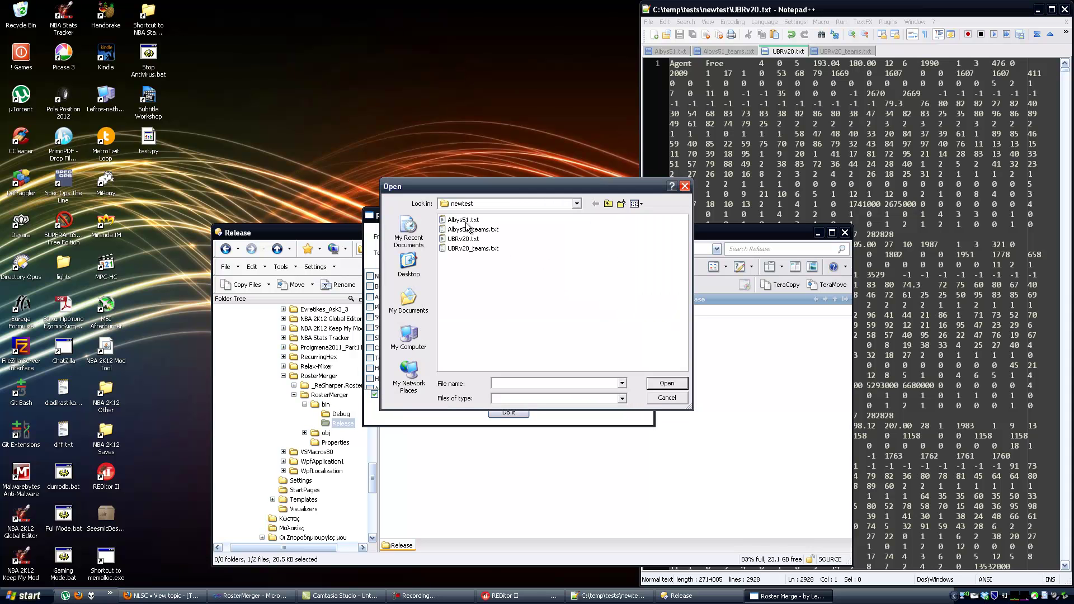
left_click(463, 221)
double_click(463, 223)
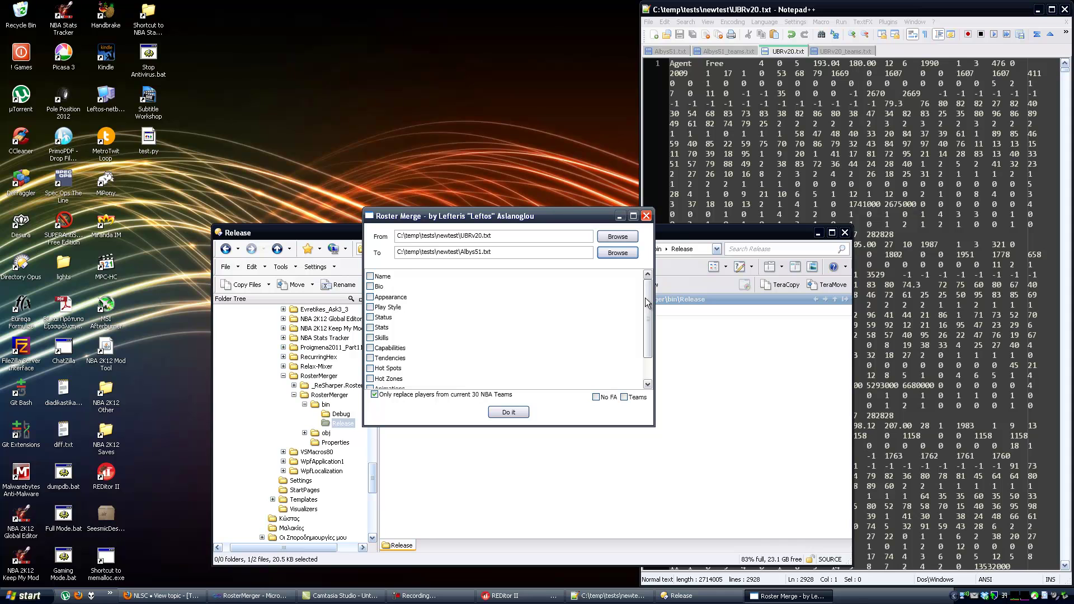
left_click_drag(647, 305, 633, 280)
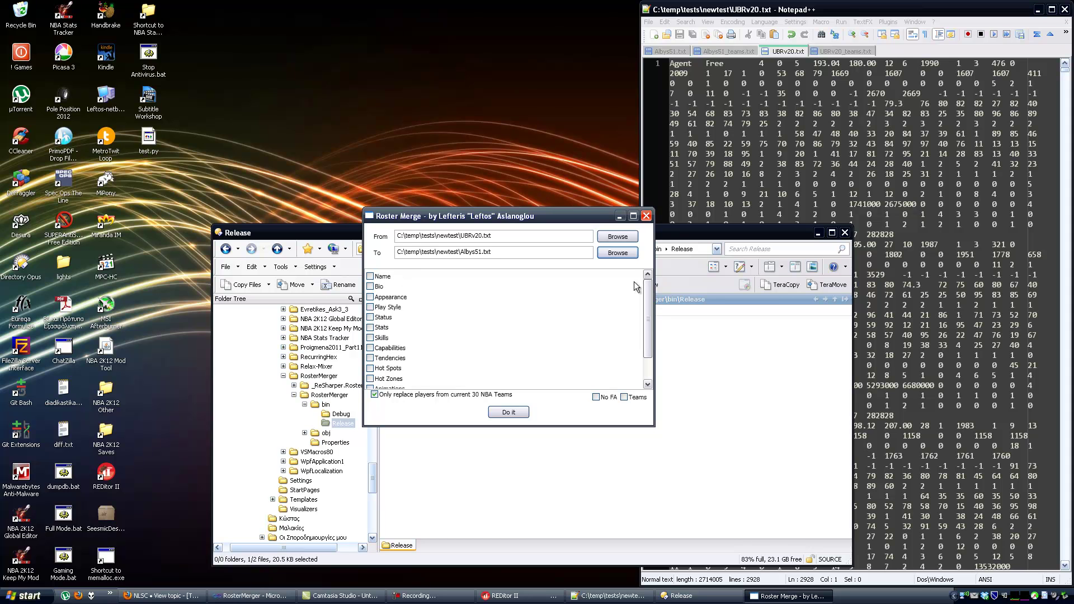
Include Bio data in the merge and show the MyFriend panel in REditor II.
left_click(370, 287)
left_click(507, 595)
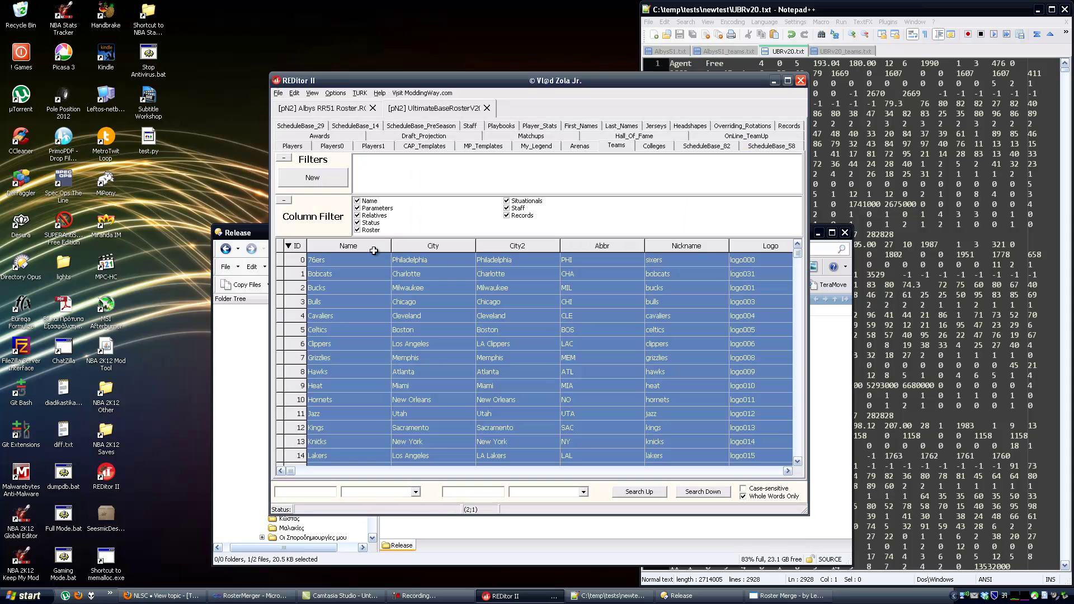
left_click(312, 93)
left_click(328, 126)
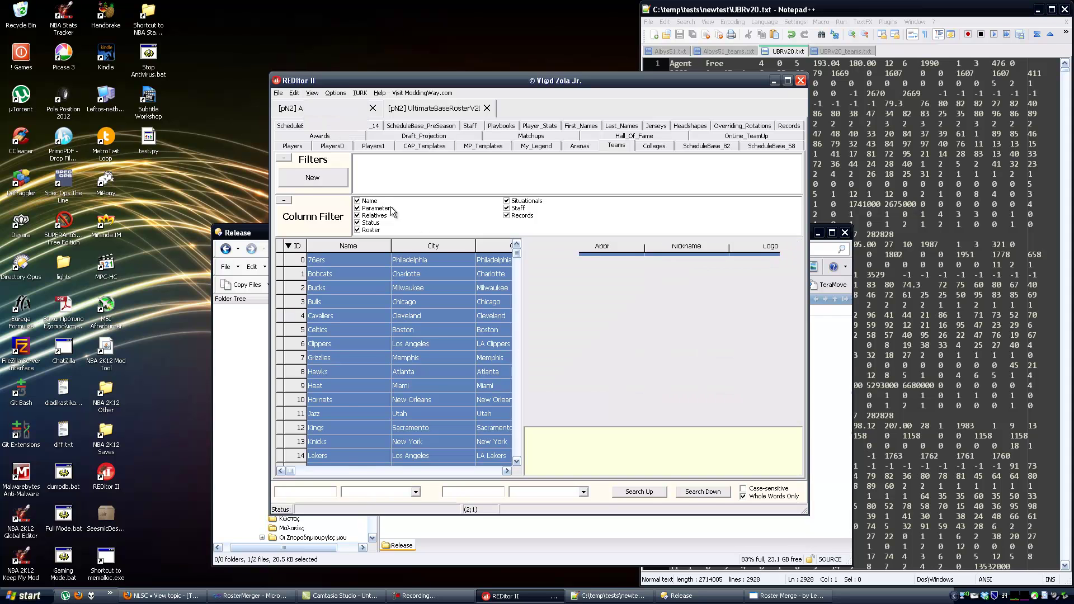
Check player record 1's Bio and draft fields in the Players table, then minimize REditor II.
left_click(302, 148)
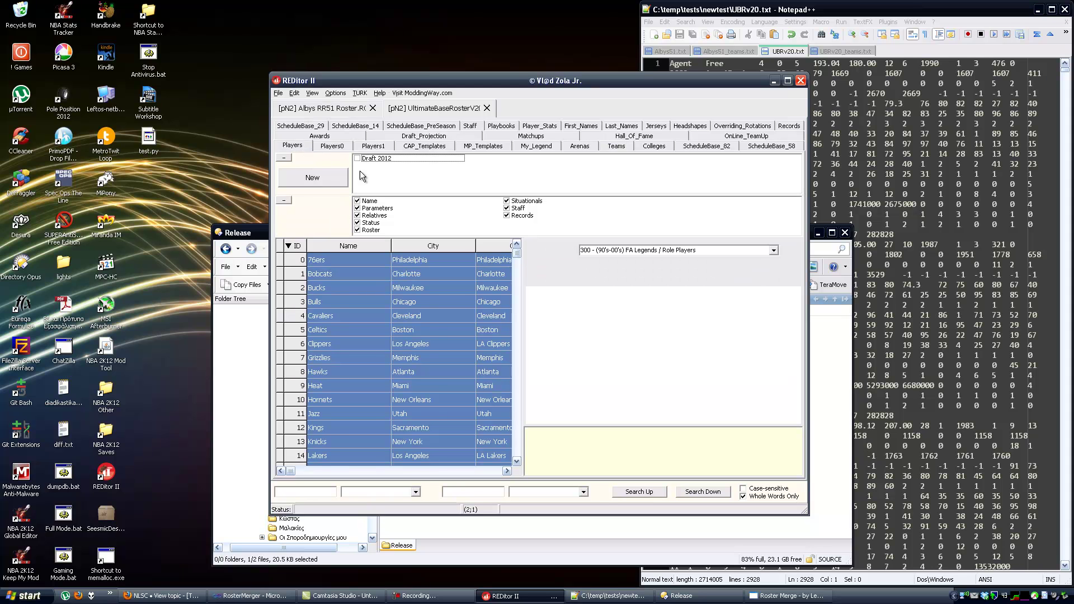
left_click(343, 274)
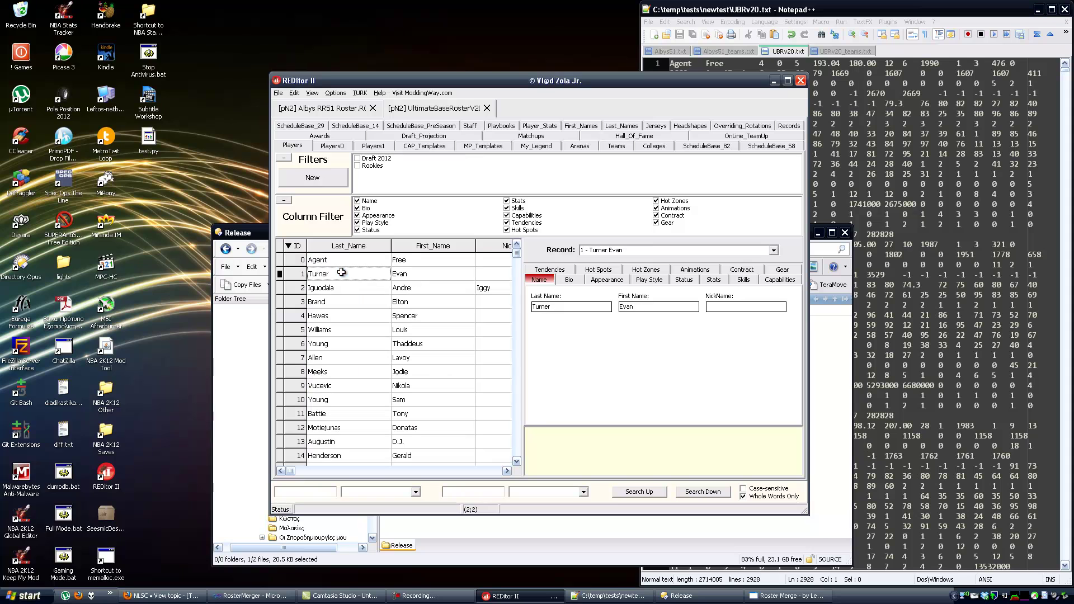
left_click(577, 280)
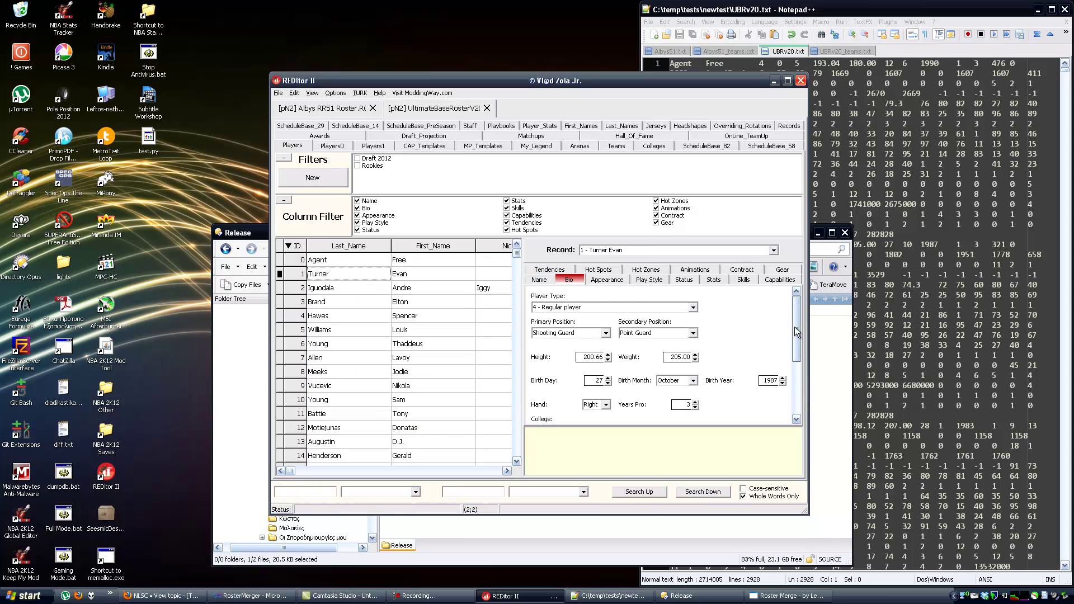
left_click_drag(795, 331, 795, 364)
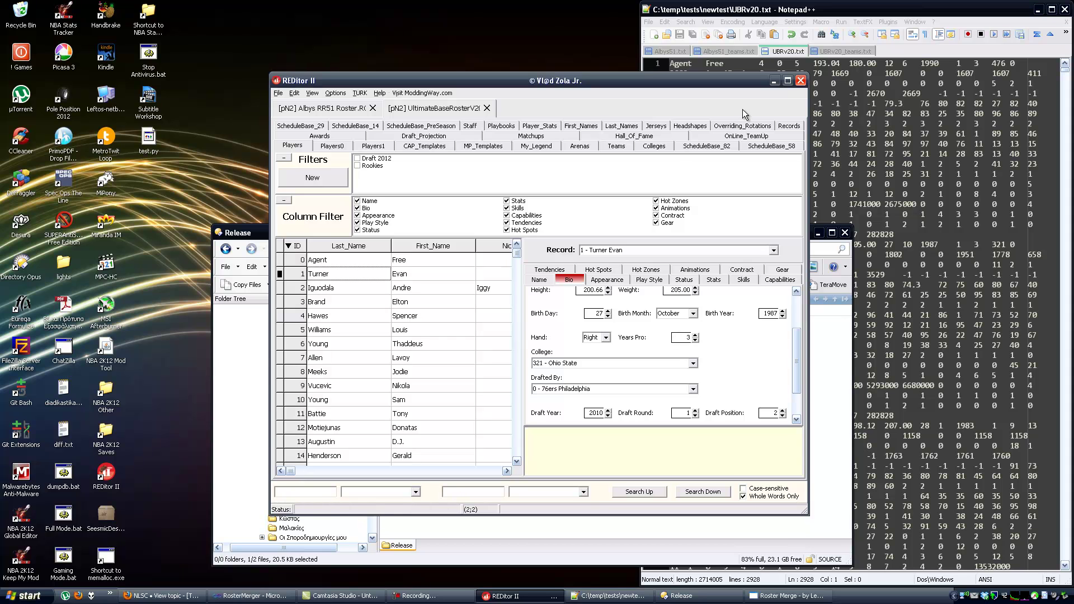
left_click(774, 81)
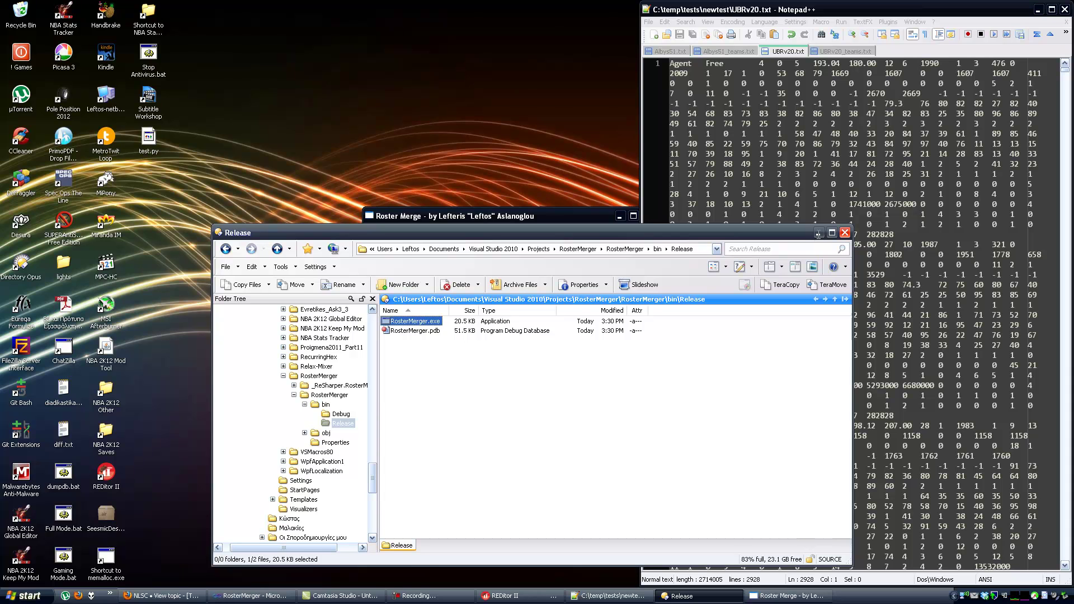
Minimize the Release folder and tick Contract in Roster Merge's data list.
left_click(819, 234)
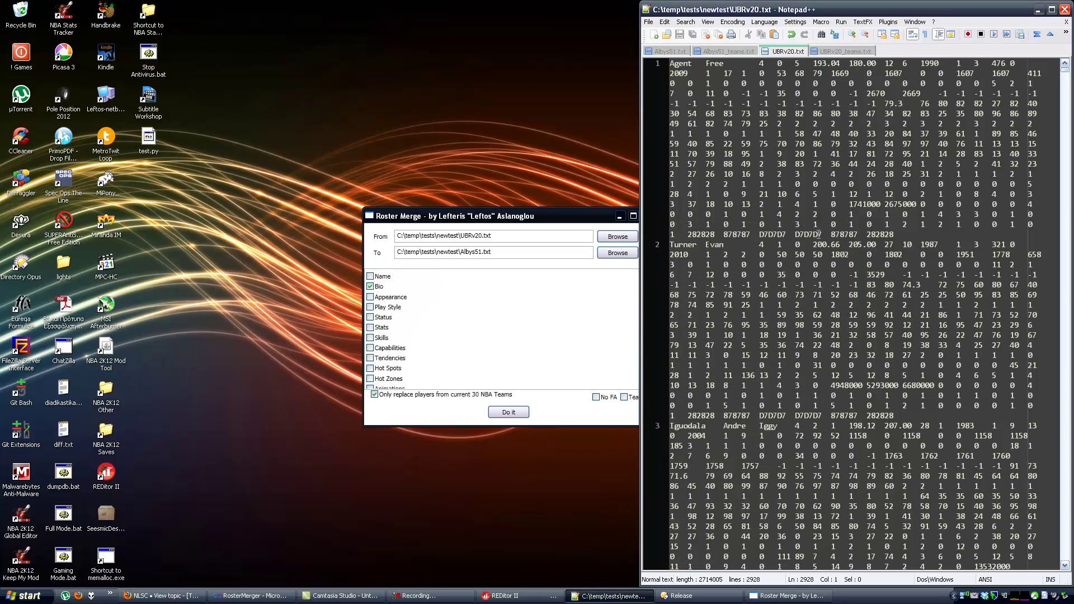
left_click(441, 225)
scroll(649, 288, "down", 1)
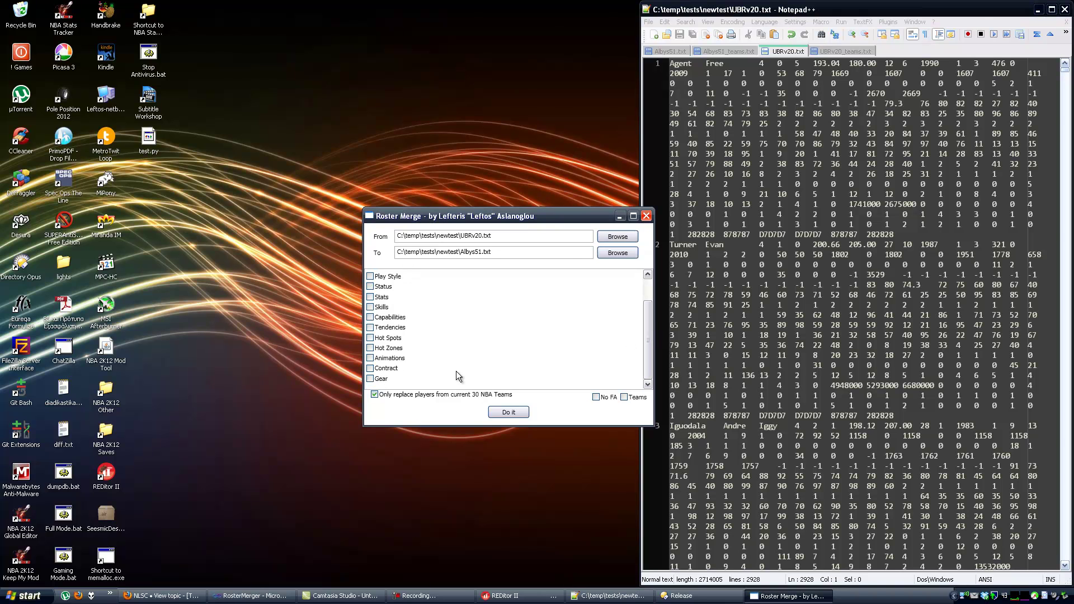
left_click(371, 369)
scroll(648, 357, "up", 1)
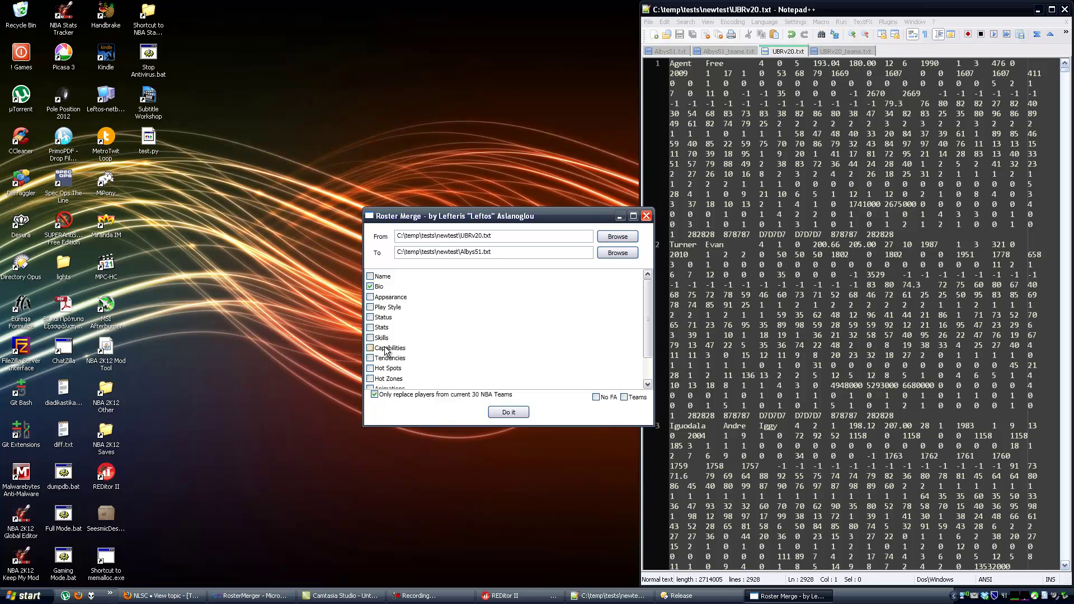
mouse_move(647, 317)
left_mouse_down()
mouse_move(647, 351)
mouse_move(647, 330)
left_mouse_up()
Tick Appearance among the merged data types and scroll the options list.
left_click(371, 297)
left_click_drag(647, 287, 647, 323)
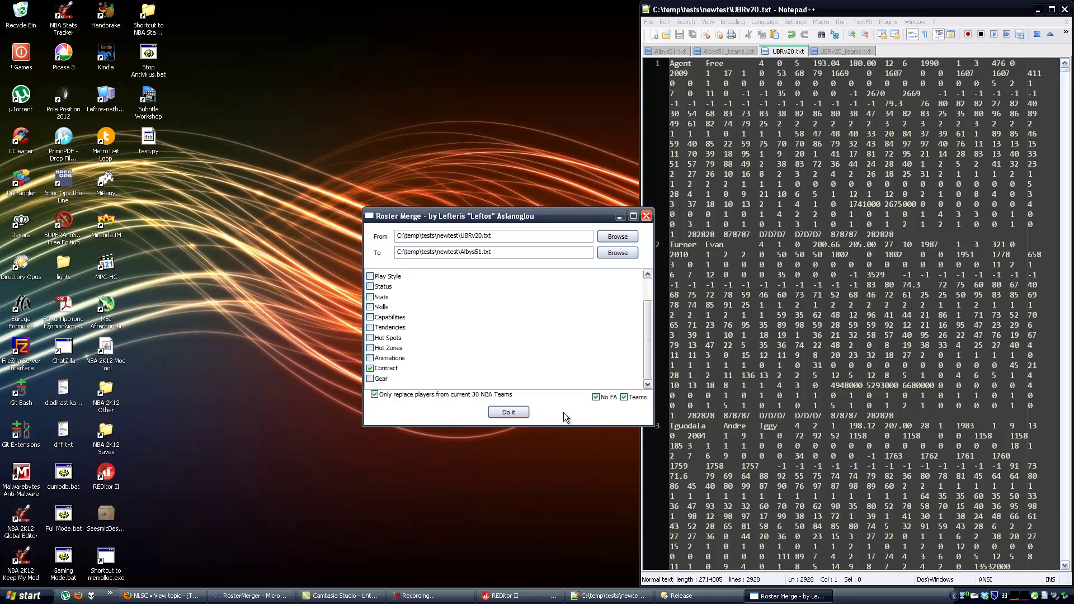
Run the merge and pick the 76ers entry in the first Resolve Conflict prompt.
left_click(515, 415)
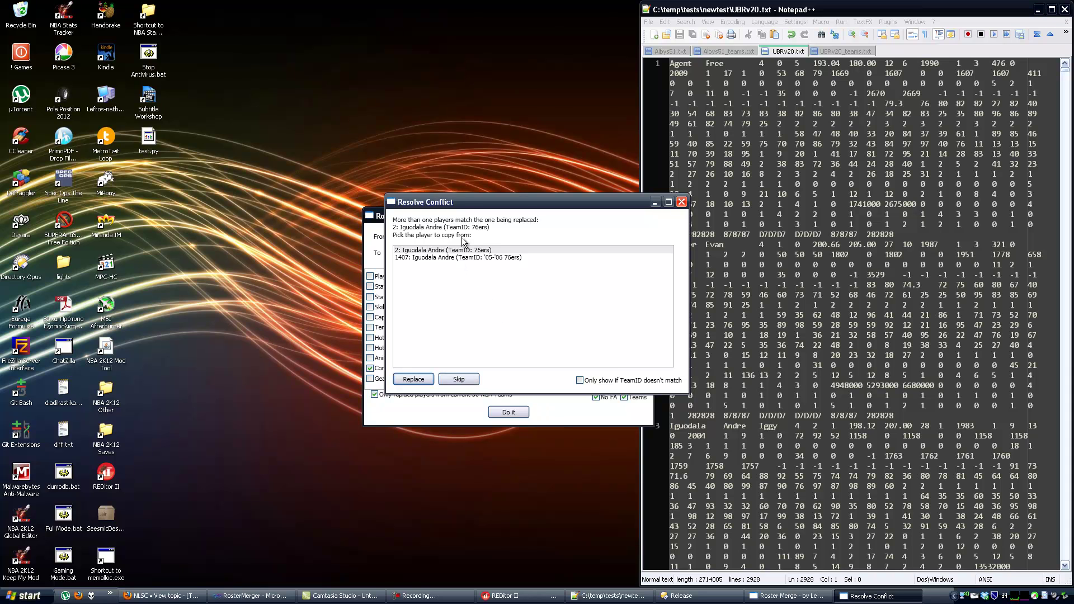
left_click_drag(459, 204, 456, 252)
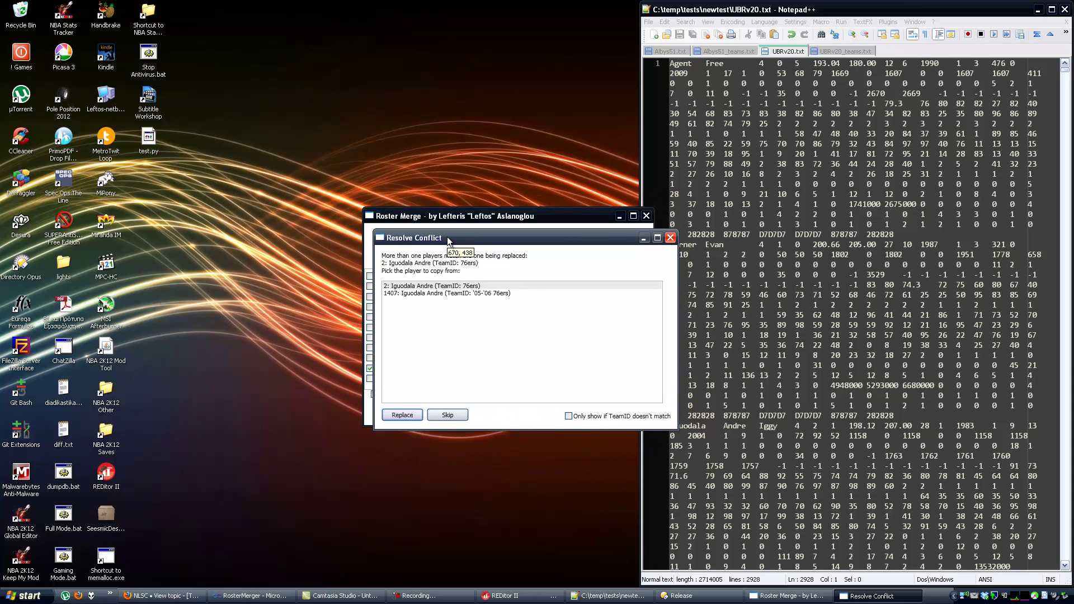
left_click_drag(448, 240, 416, 225)
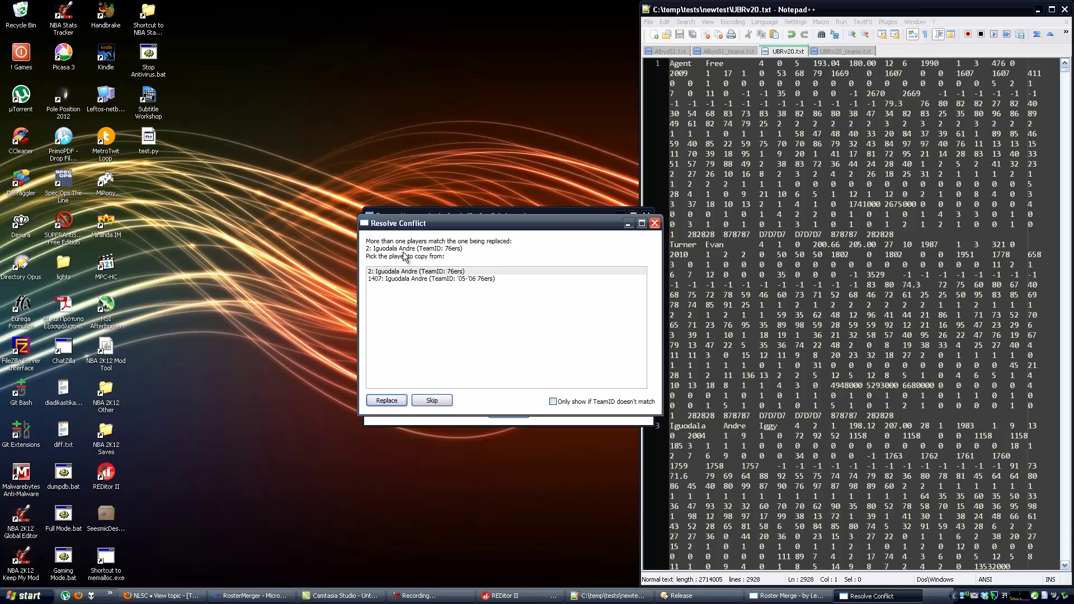
left_click_drag(406, 226, 416, 264)
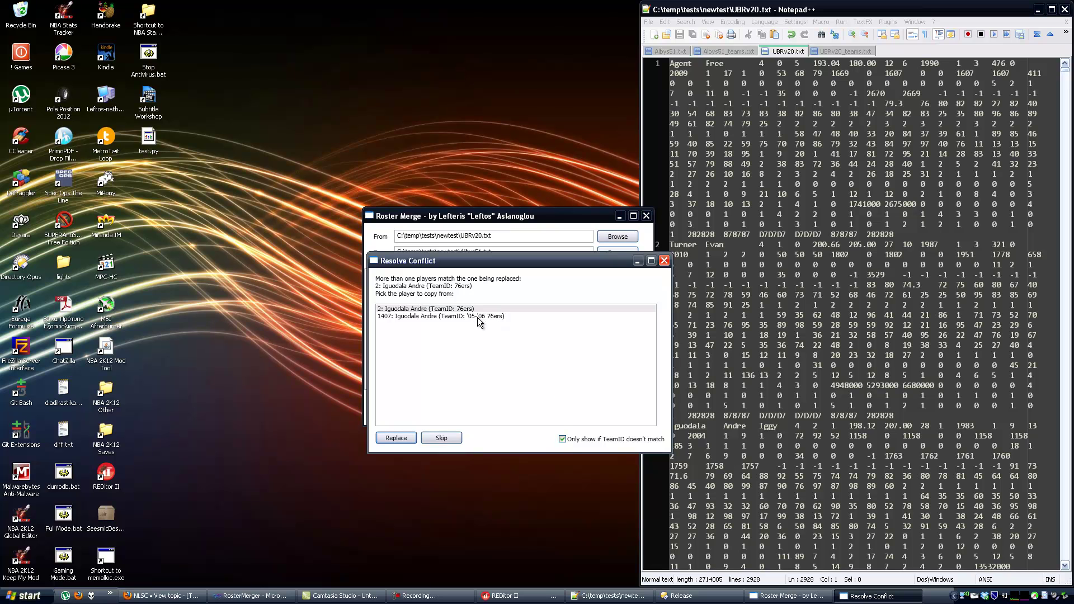
left_click(434, 311)
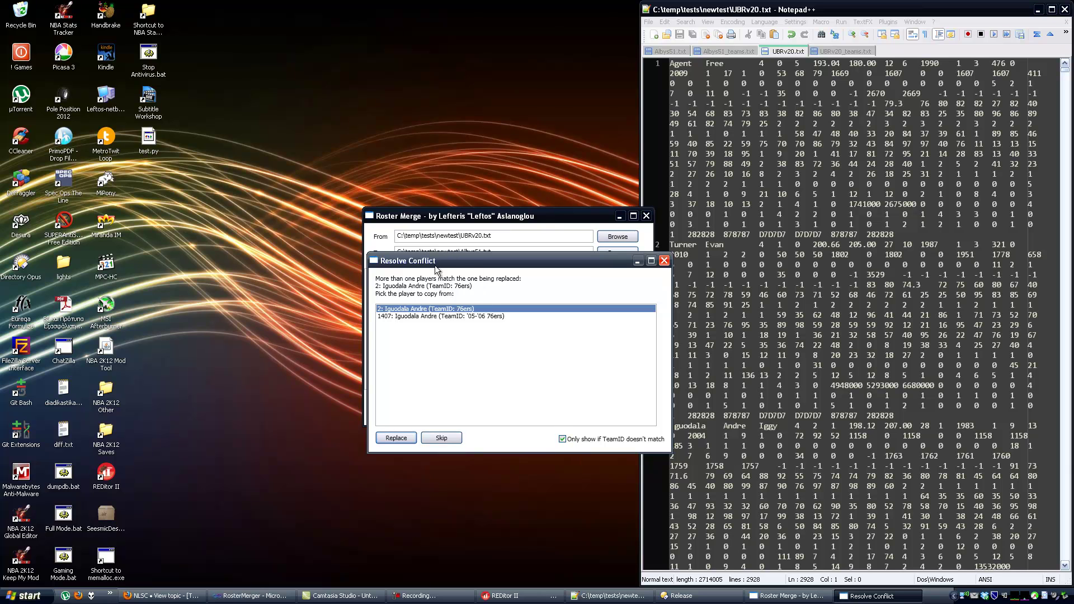
left_click_drag(425, 261, 414, 228)
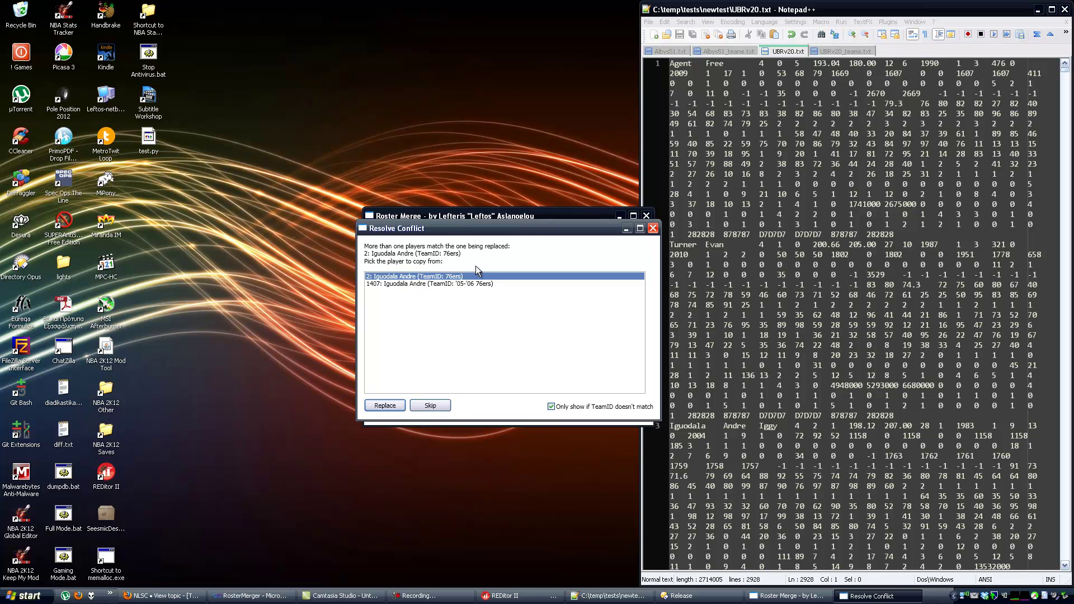
Apply the 76ers choice, then resolve the next conflict with the 25 (Pistons) entry.
left_click(399, 404)
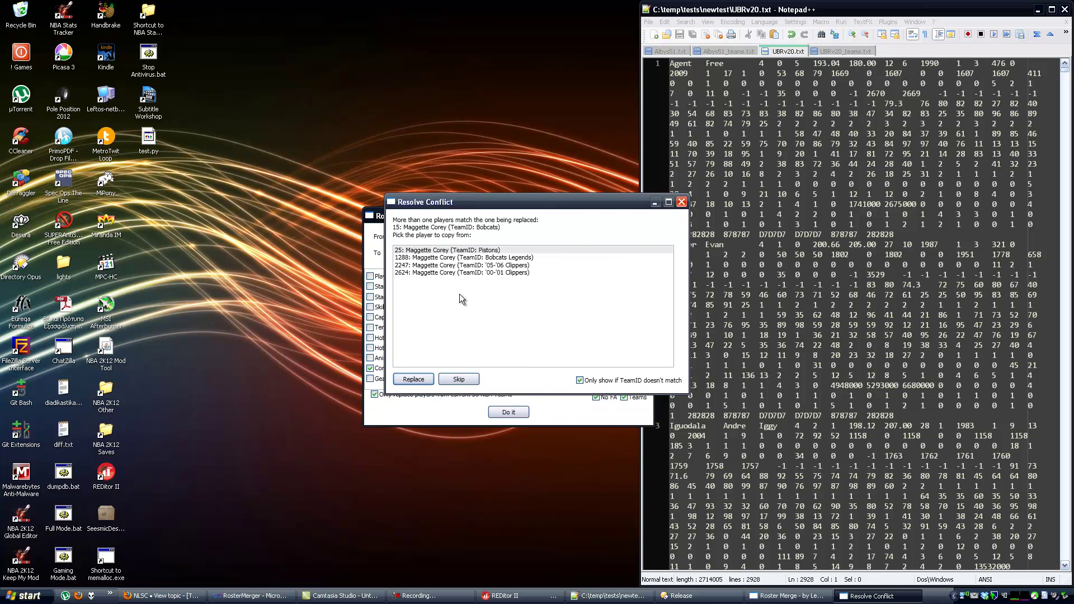
left_click_drag(478, 209, 446, 268)
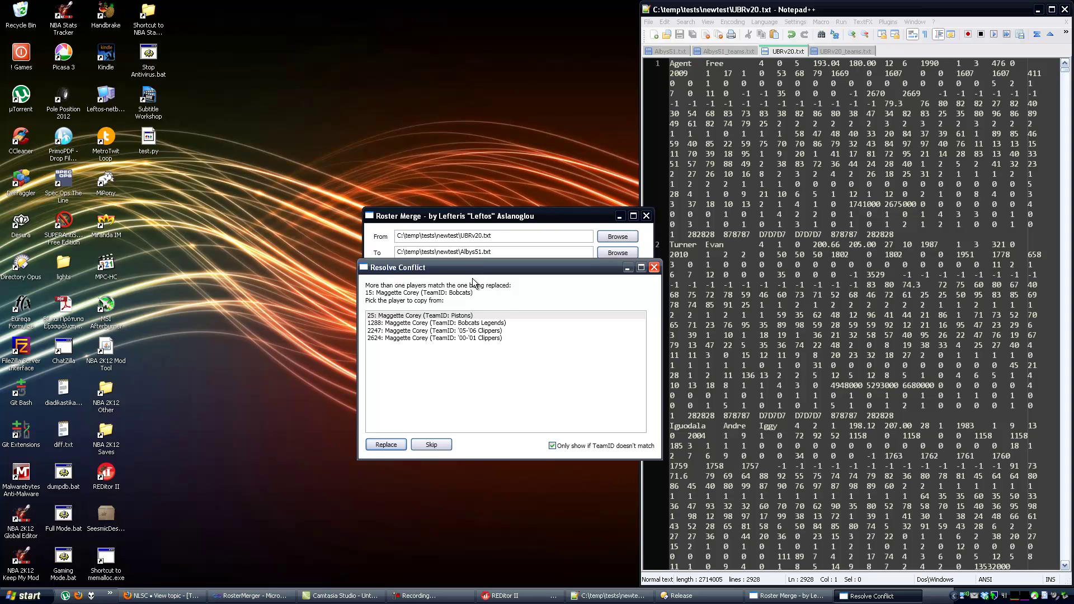
left_click(445, 317)
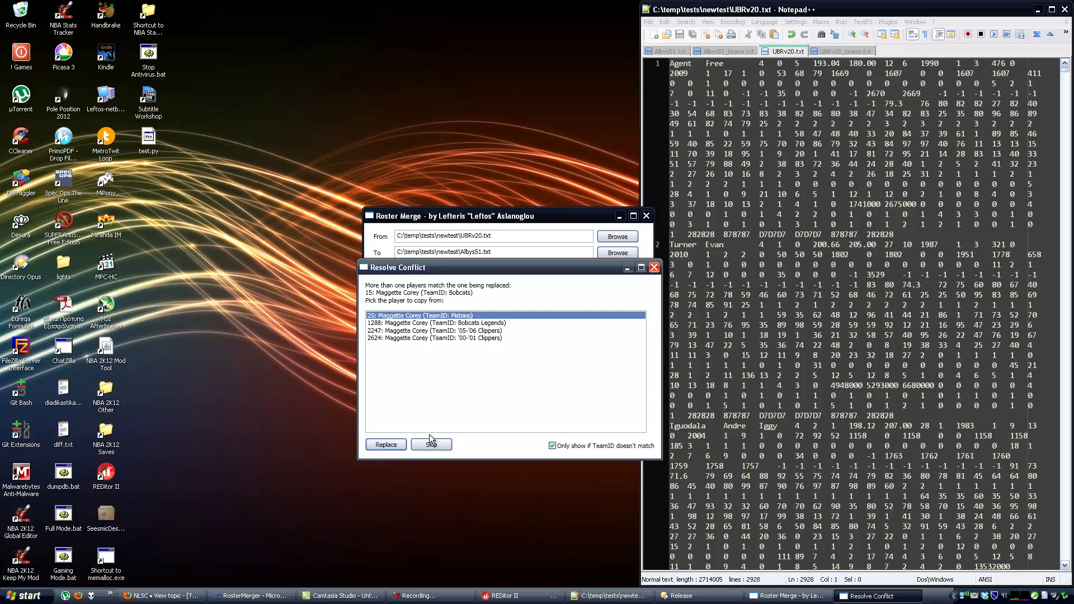
left_click(394, 446)
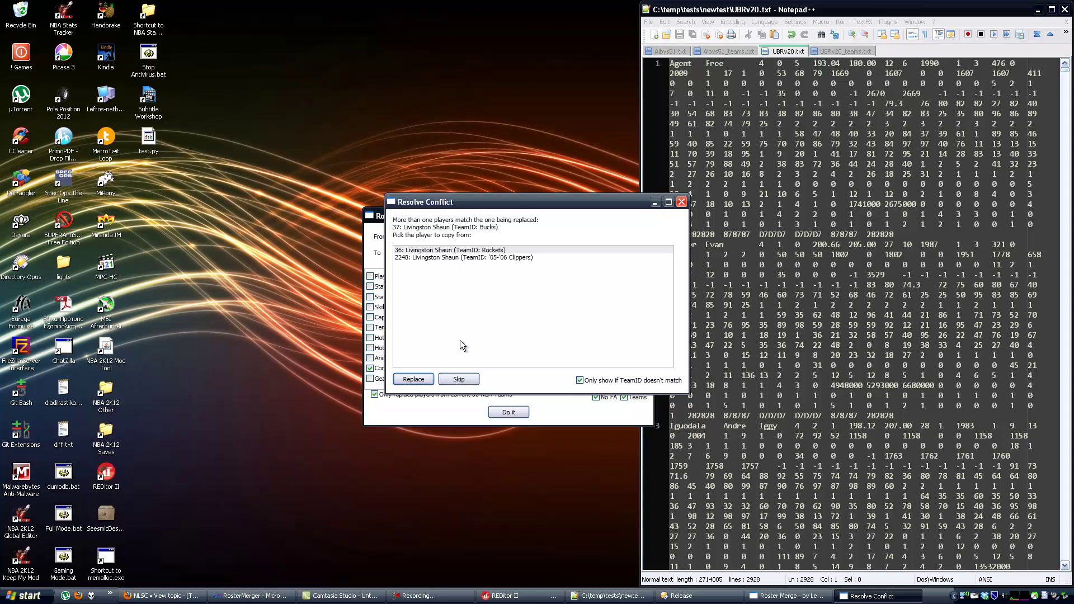
Replace the Bucks player's record, then select the 1495 (Skyforce) entry for the next conflict.
left_click(418, 381)
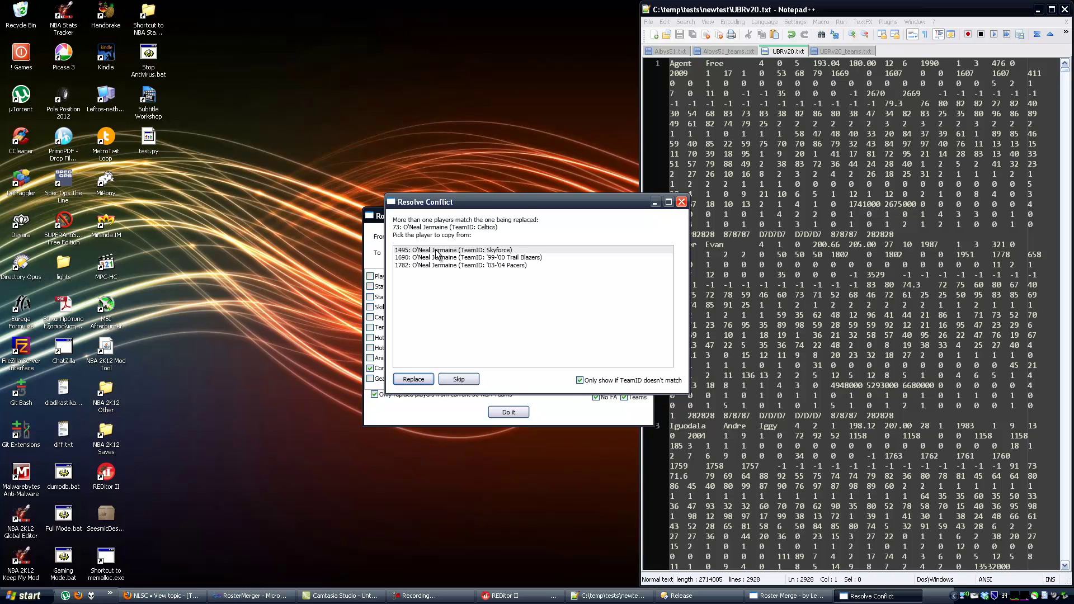
left_click(500, 251)
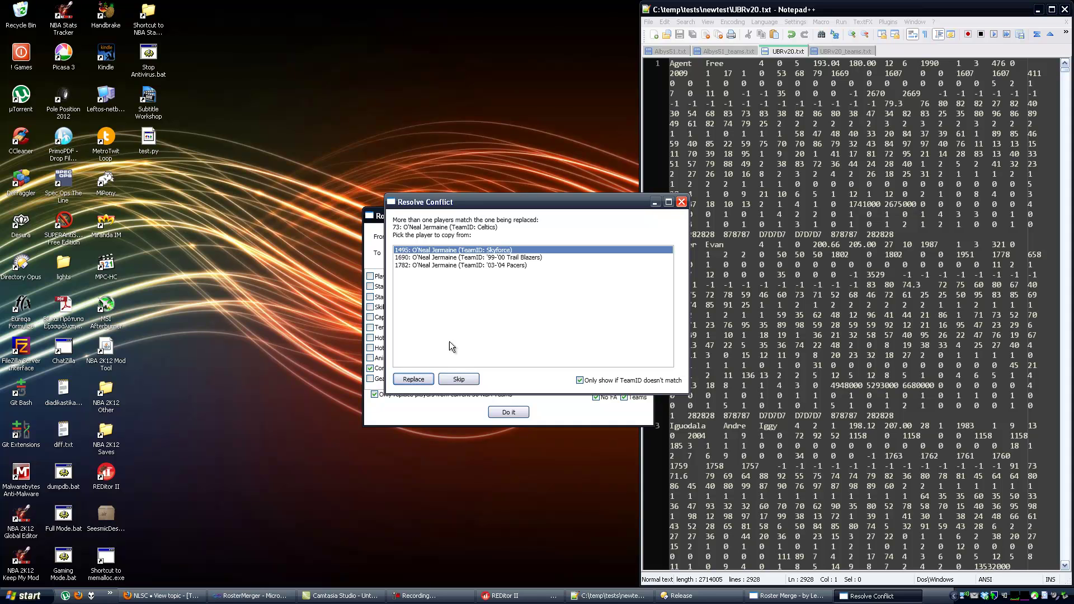
Apply Skyforce, accept the first matches, and use the Bighorns entry for one conflict.
left_click(412, 382)
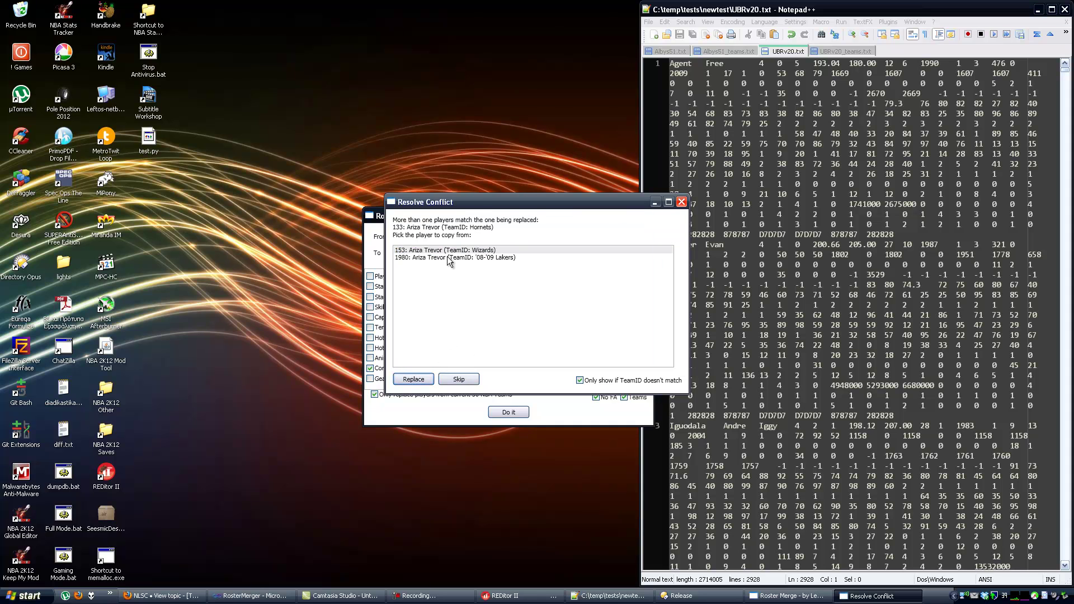
left_click(410, 381)
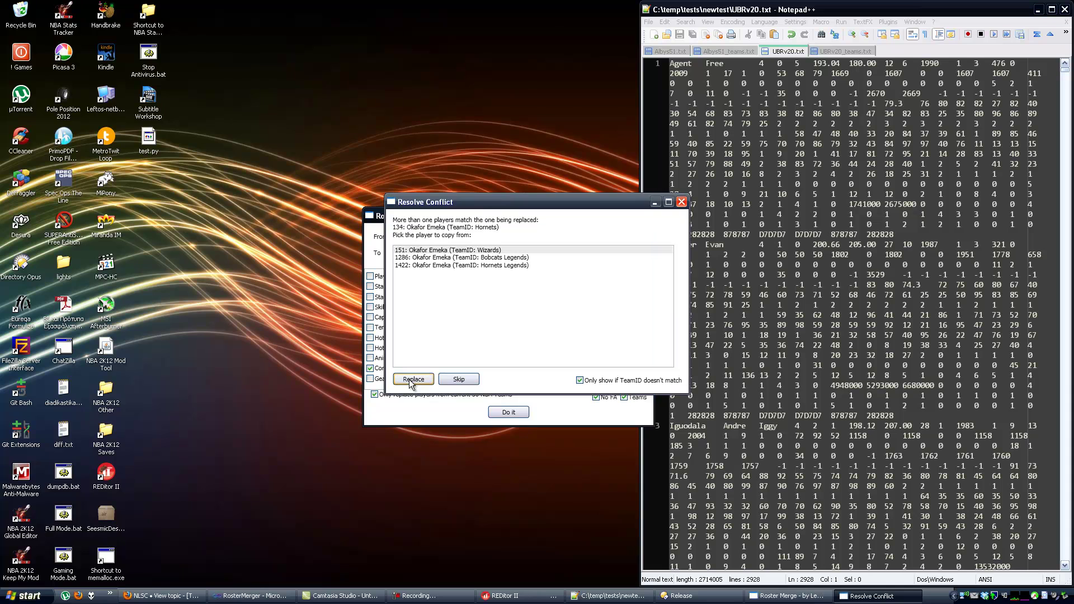
left_click(408, 380)
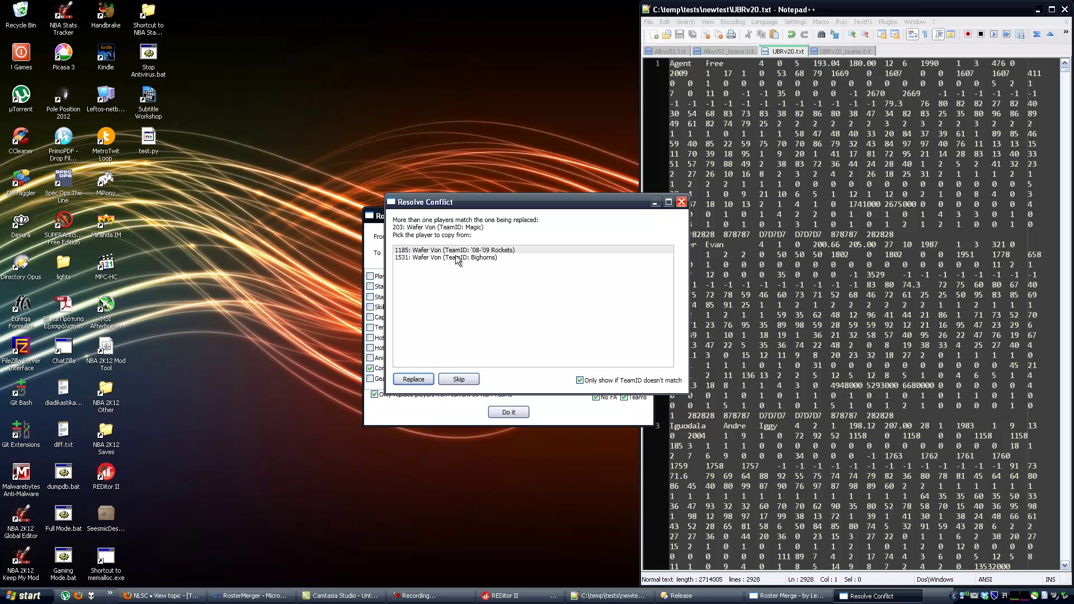
left_click(484, 257)
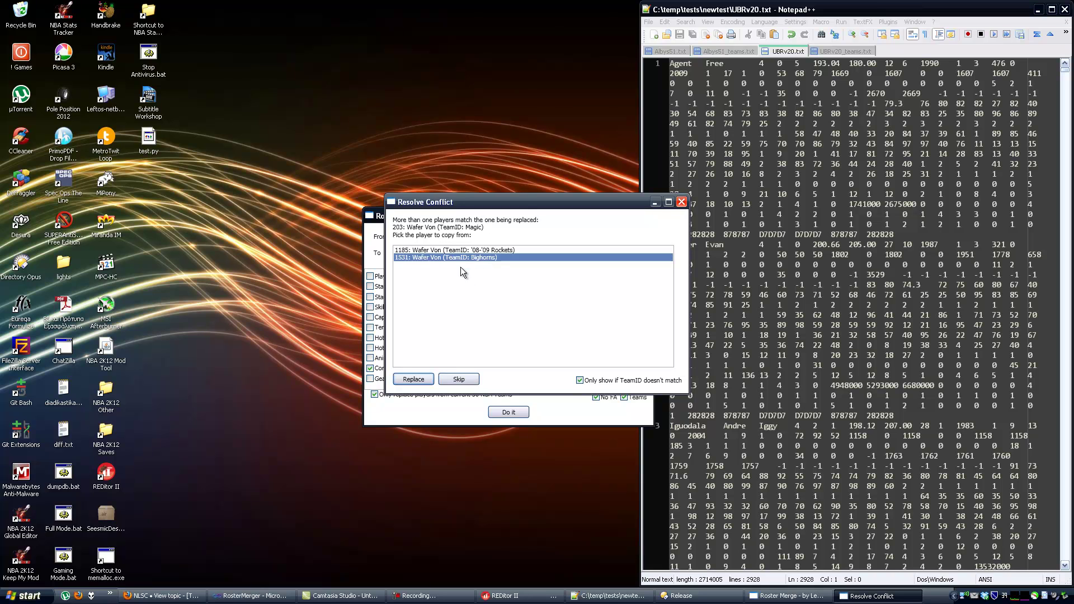
left_click(418, 383)
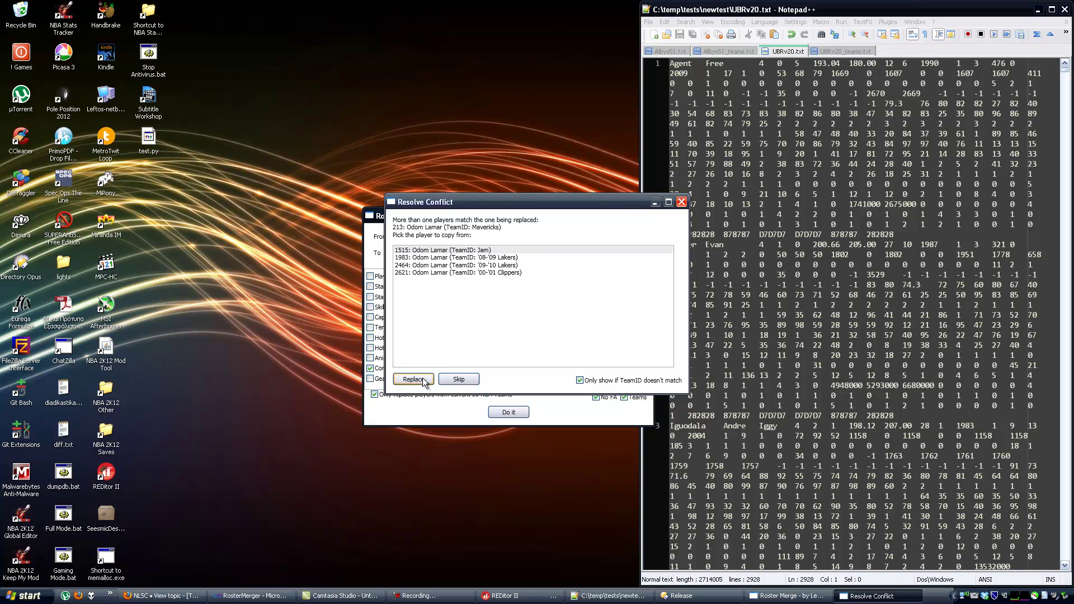
left_click(424, 382)
left_click(424, 381)
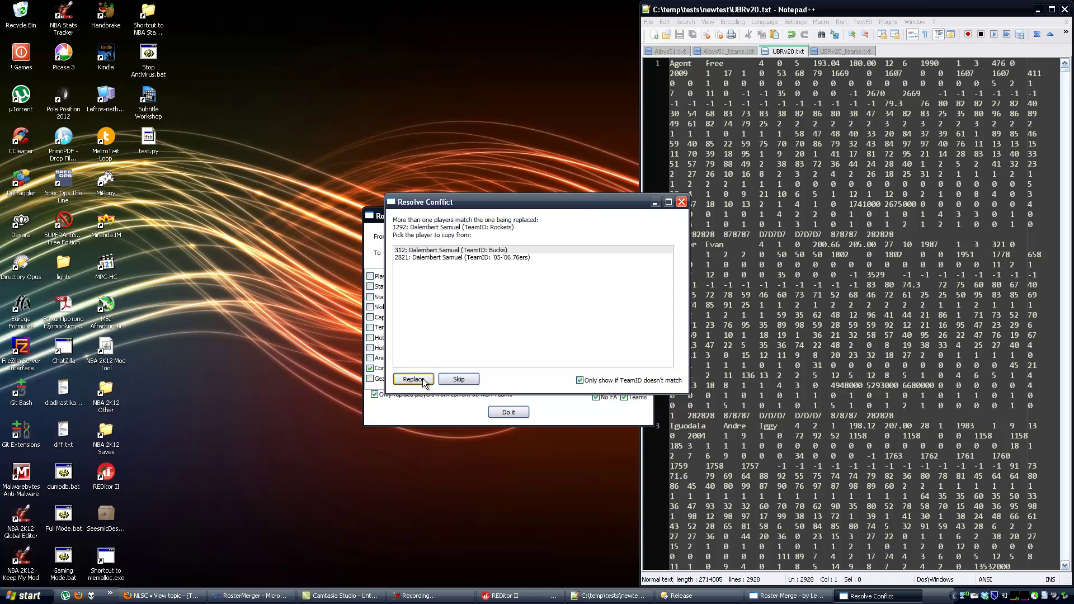
left_click(423, 381)
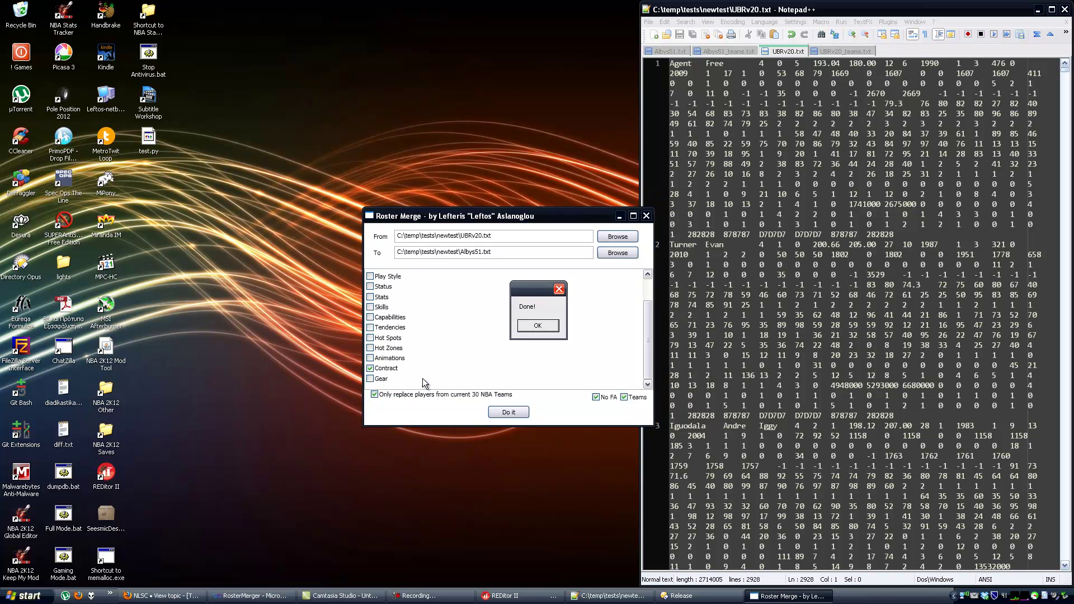
Dismiss the Done! message and reload Albys51_teams.txt and Albys51.txt in Notepad++.
left_click(538, 326)
left_click(622, 218)
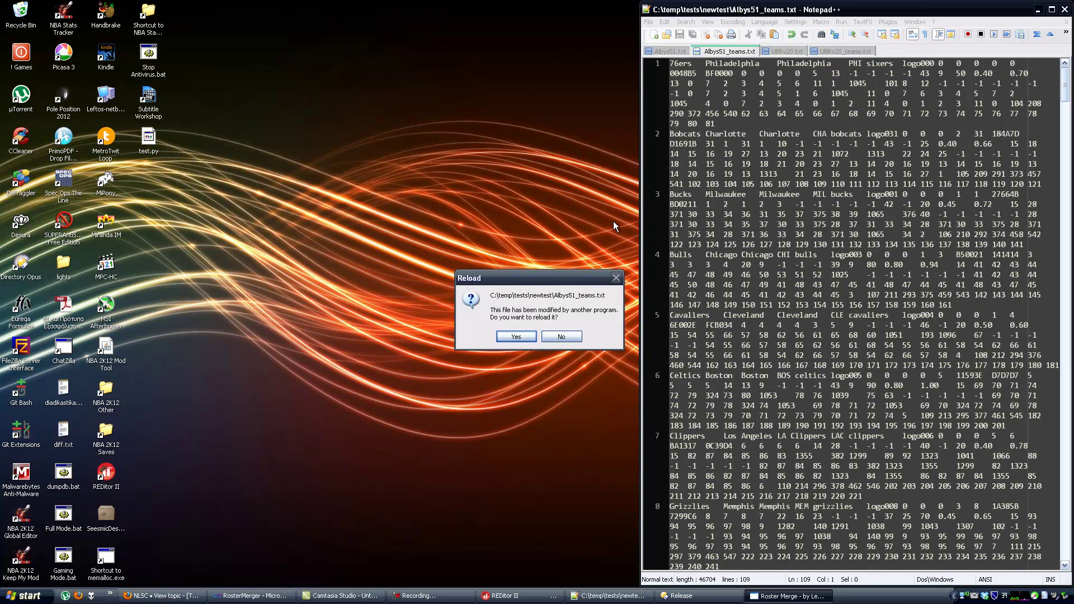
left_click(516, 335)
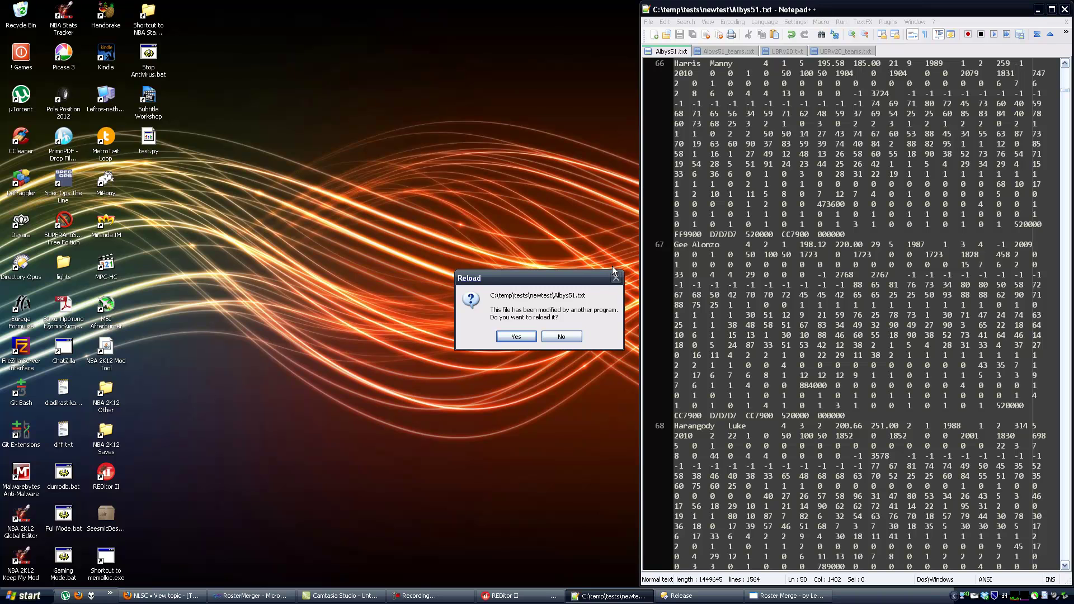
left_click(532, 338)
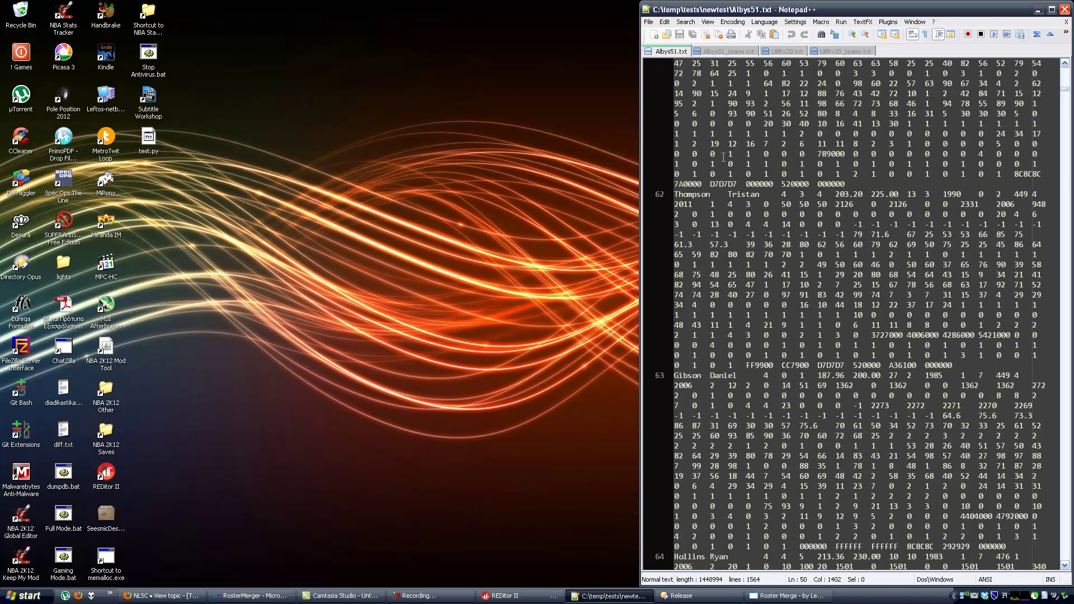
Compare the reloaded Albys51_teams.txt and Albys51.txt contents.
left_click(716, 51)
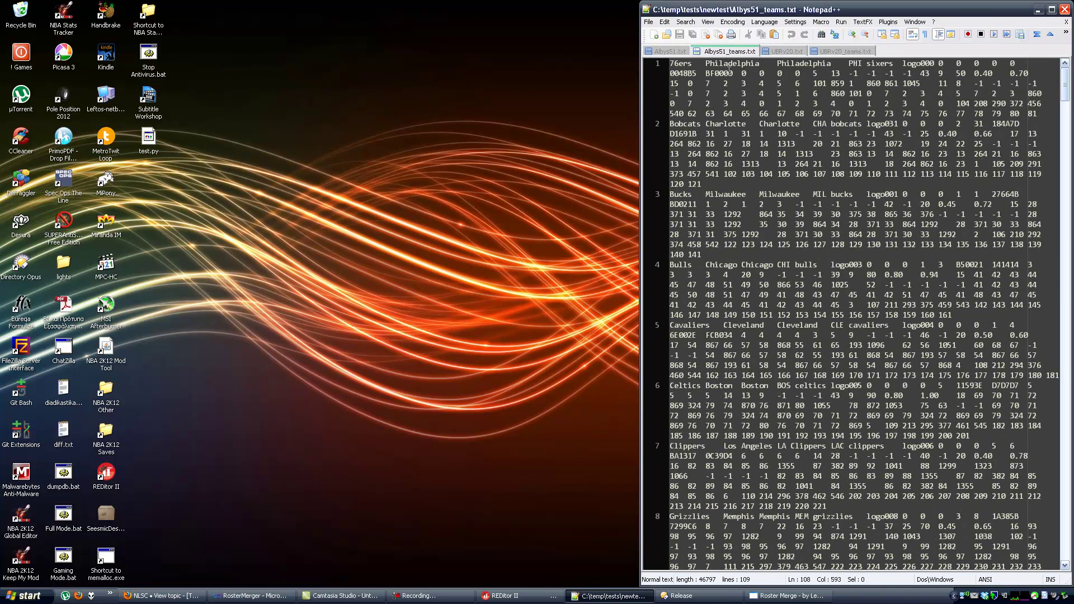
left_click(685, 52)
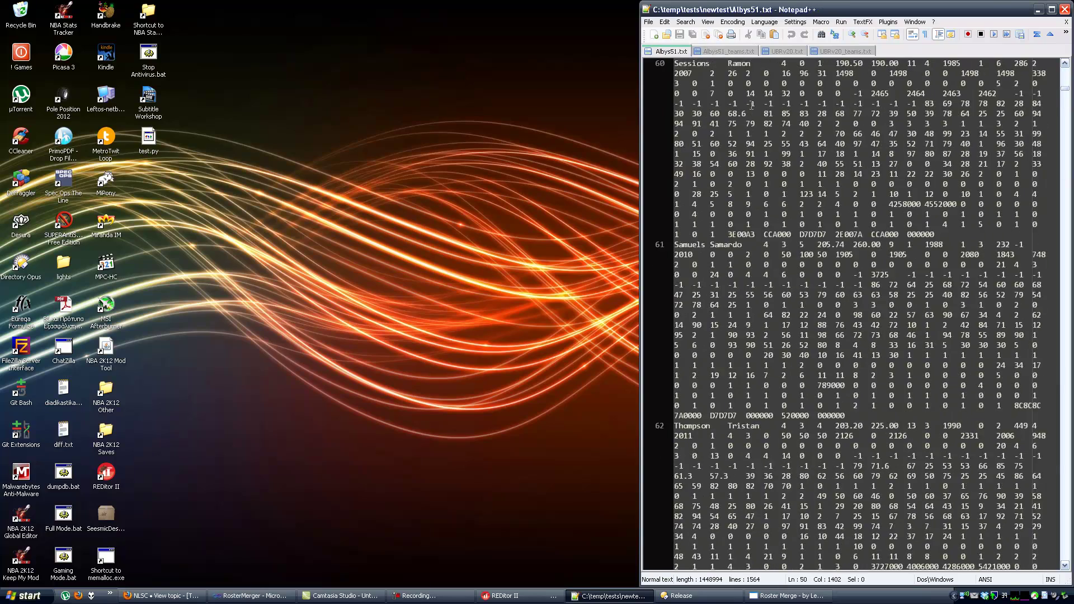
scroll(1038, 367, "up", 20)
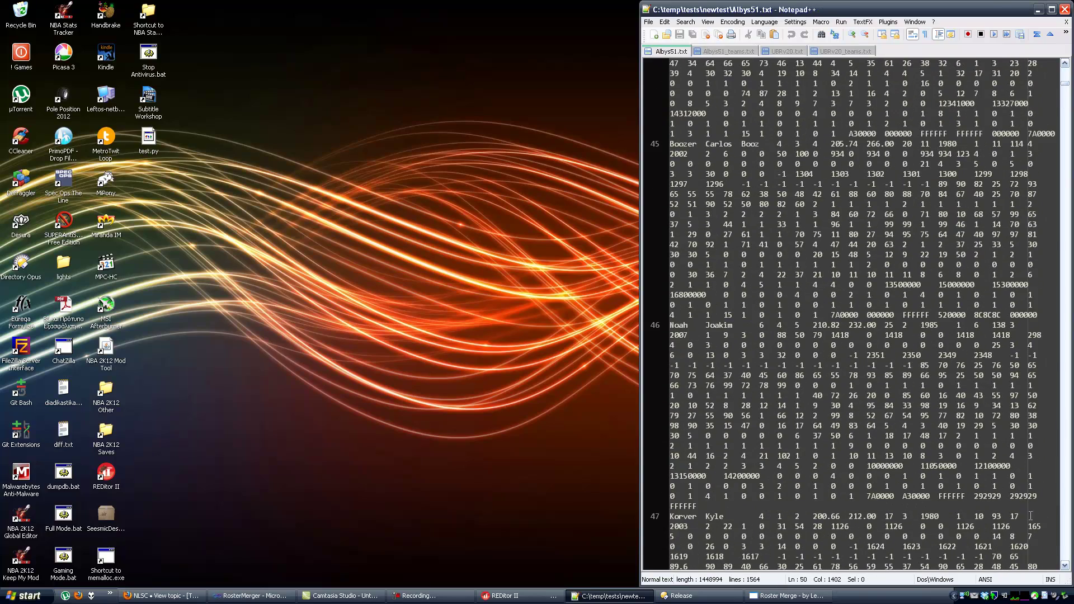
Select all of Albys51.txt, then save the Albys RR51 roster as Albys 51 Draft.ROS.
scroll(1029, 89, "up", 20)
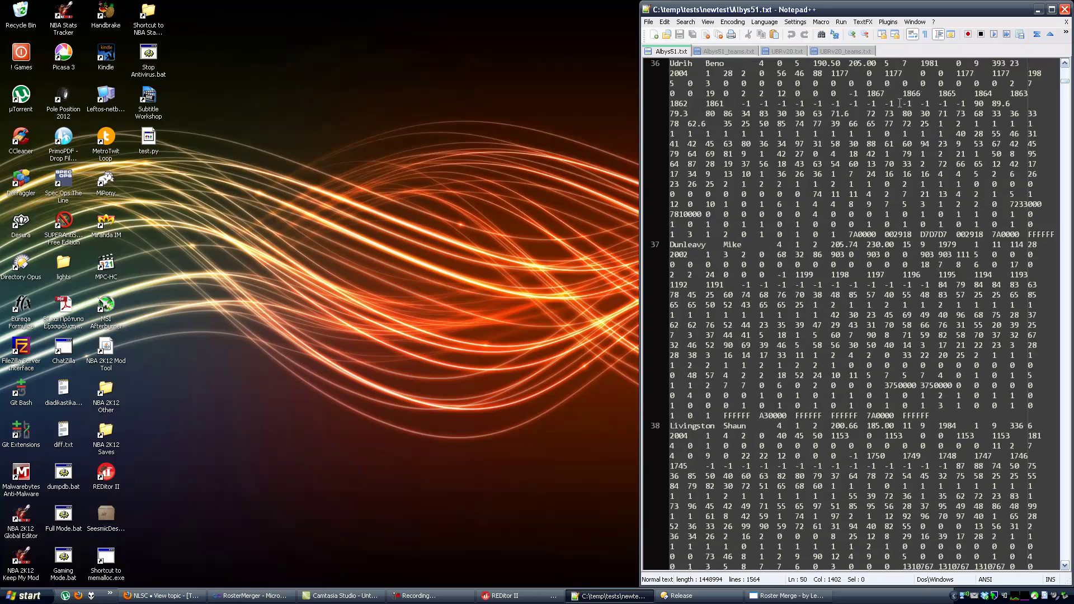
key("ctrl+a")
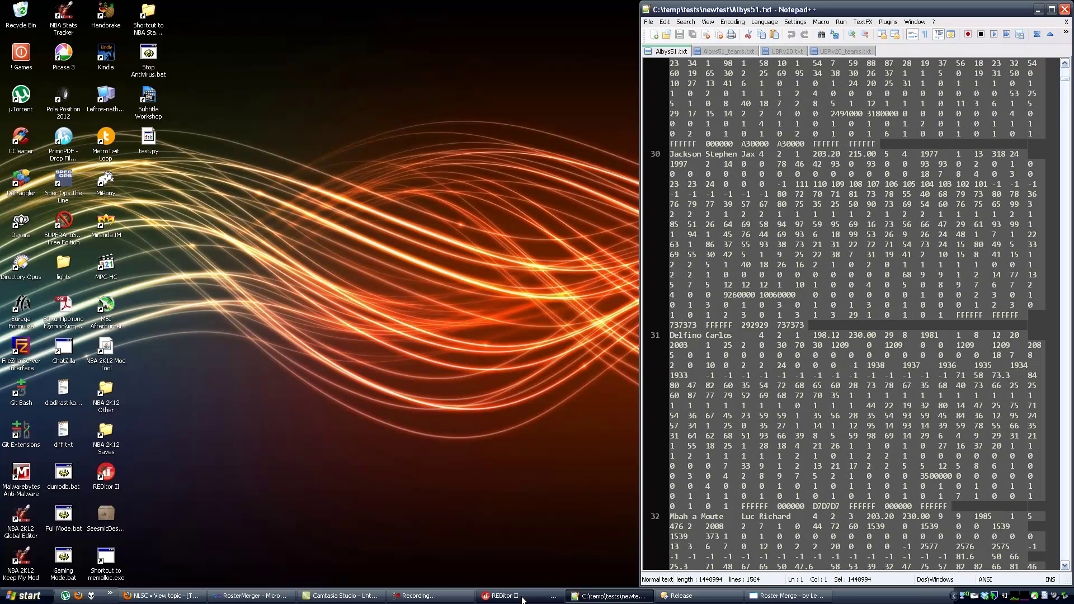
left_click(502, 595)
left_click(315, 110)
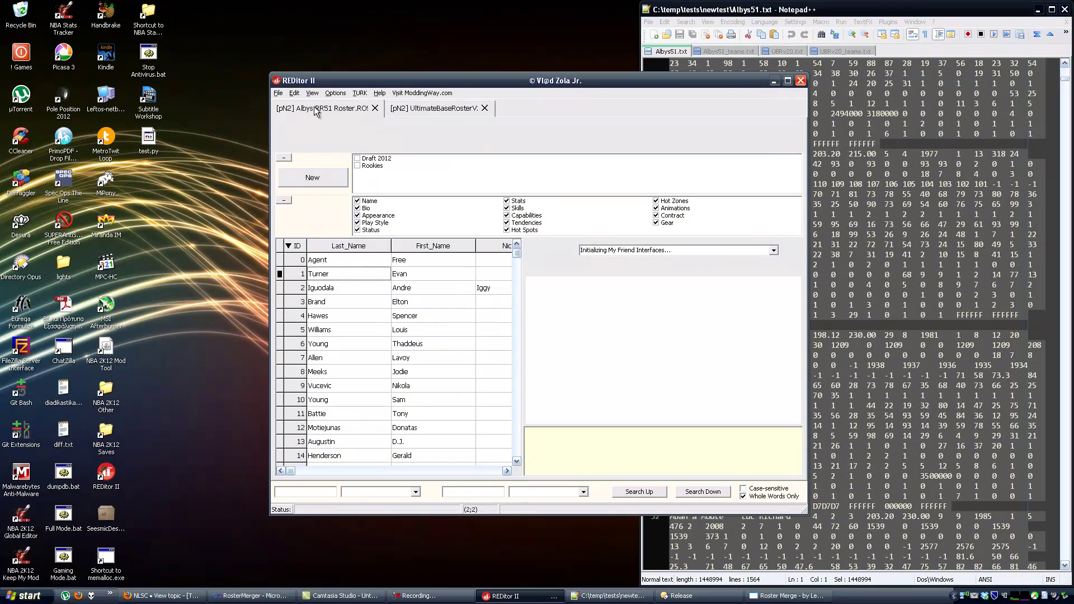
left_click(282, 93)
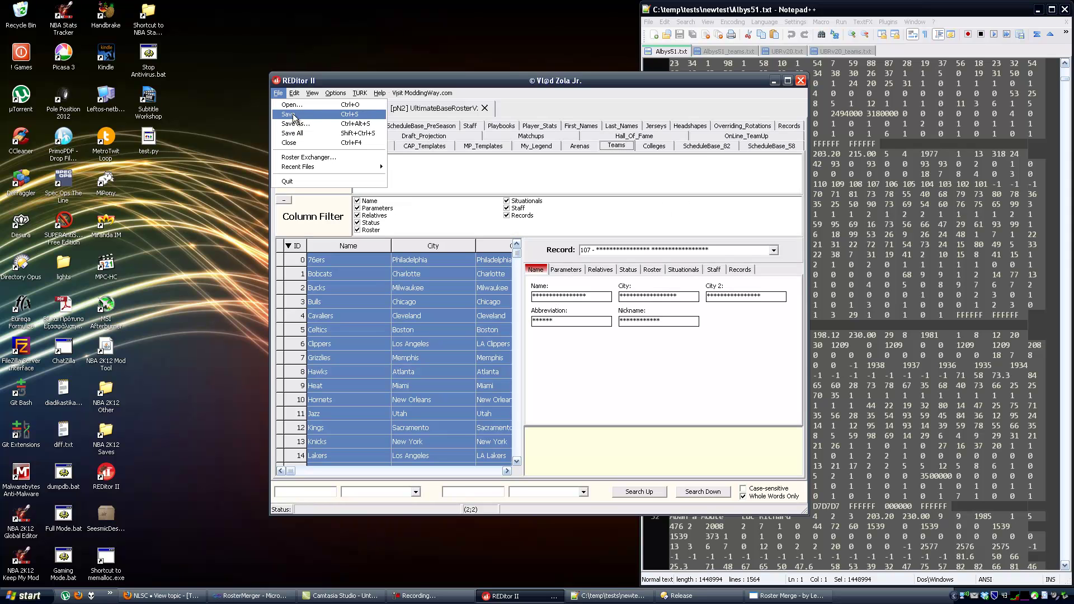
left_click(297, 124)
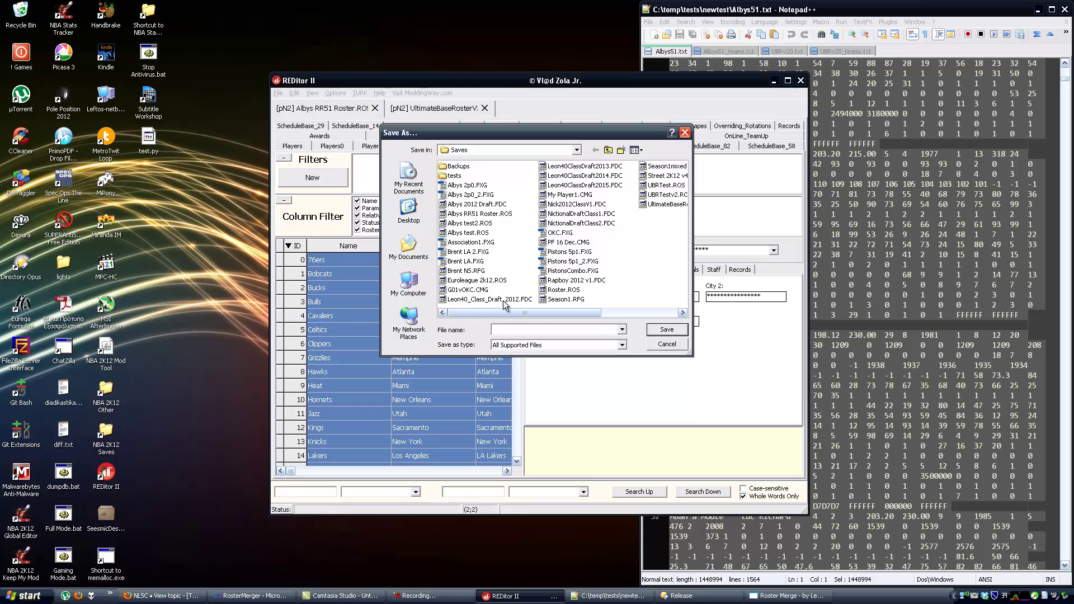
type("Al")
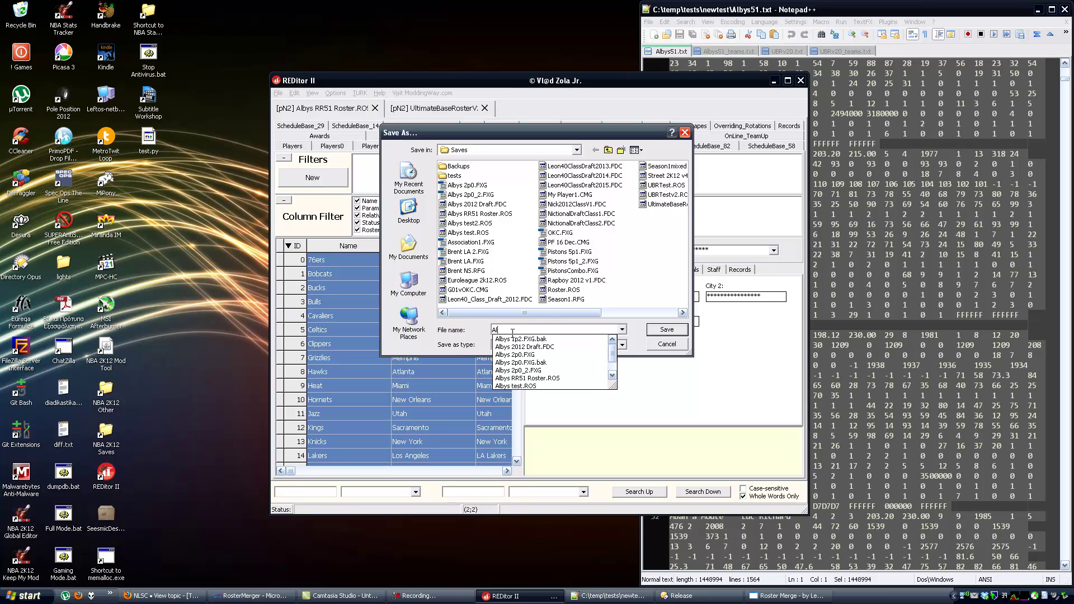
type("bys 5")
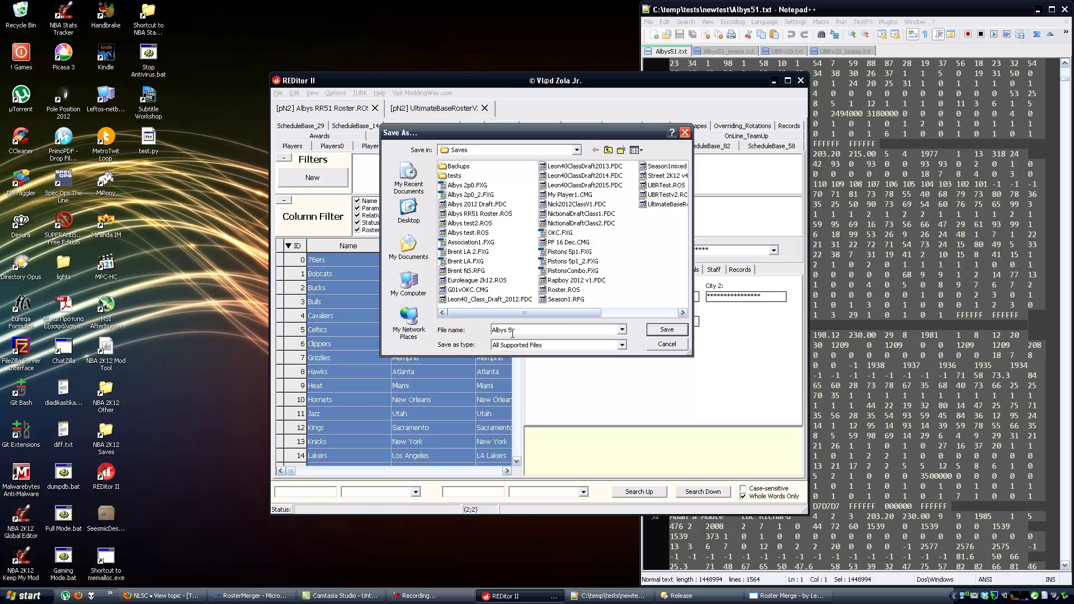
type("1 Draft")
key("Return")
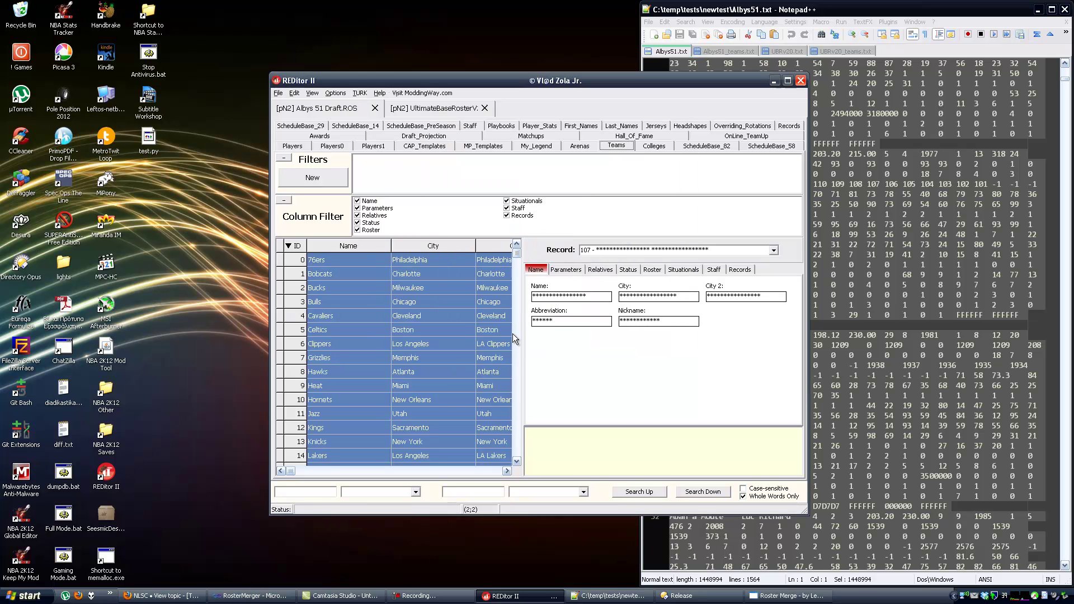
Select the 76ers team, check the teams file, and scroll through its Roster slots.
left_click(355, 261)
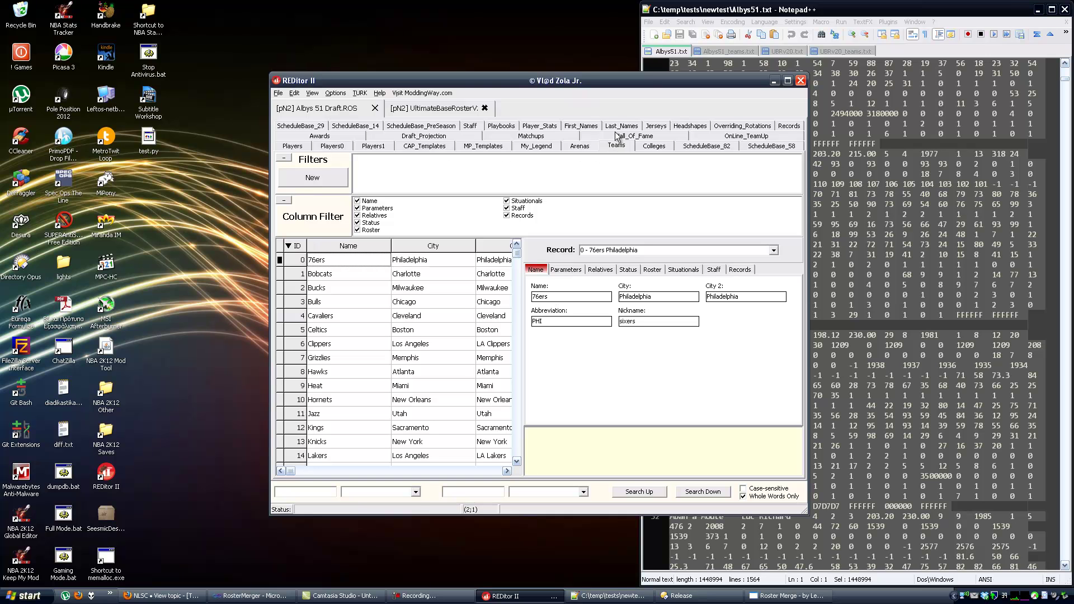
left_click(709, 52)
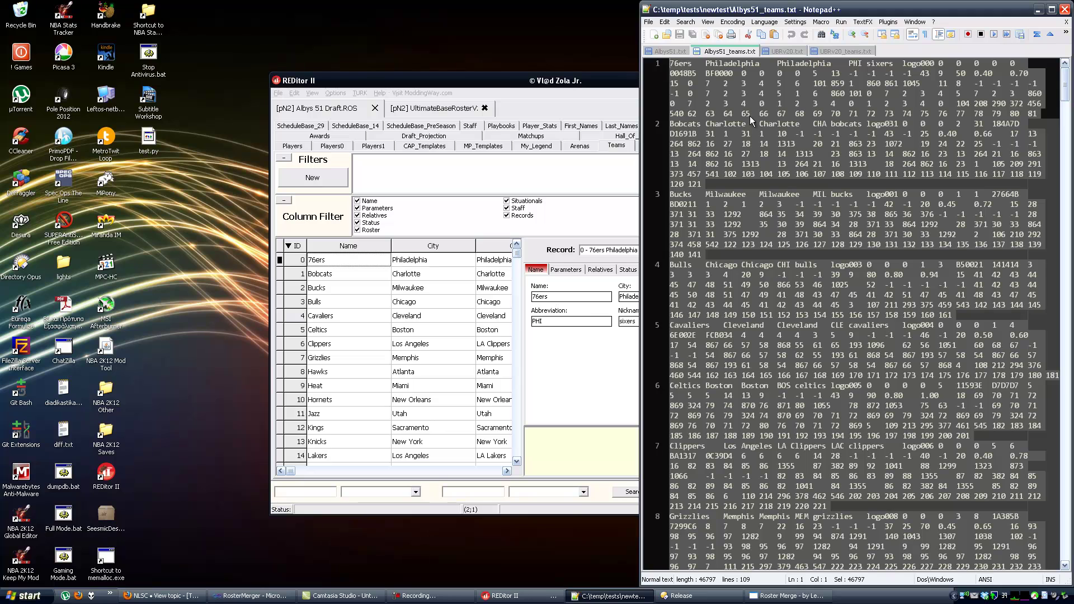
left_click(346, 268)
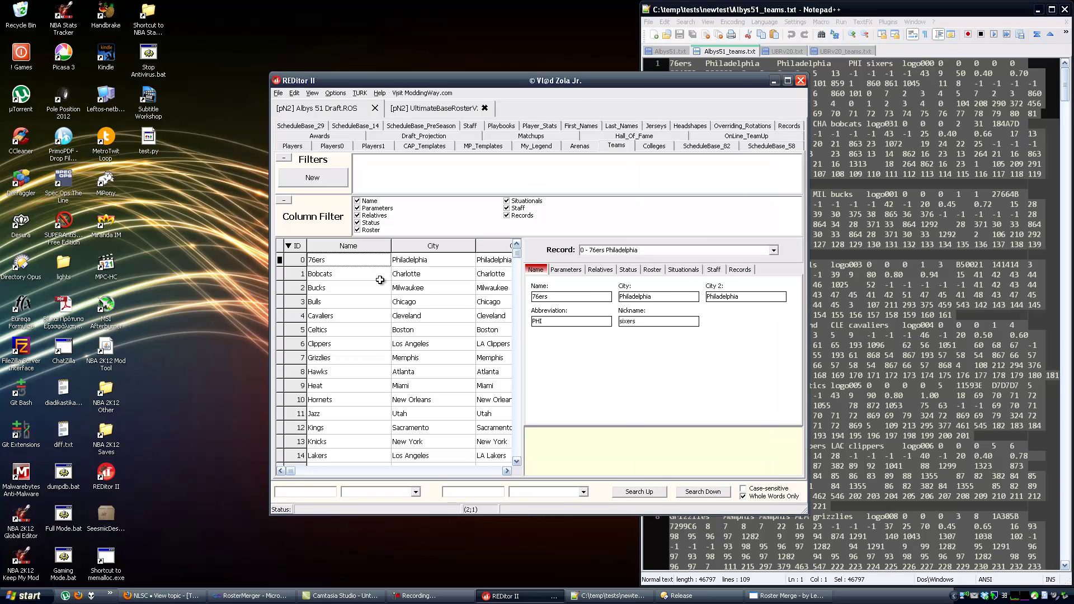
left_click(649, 270)
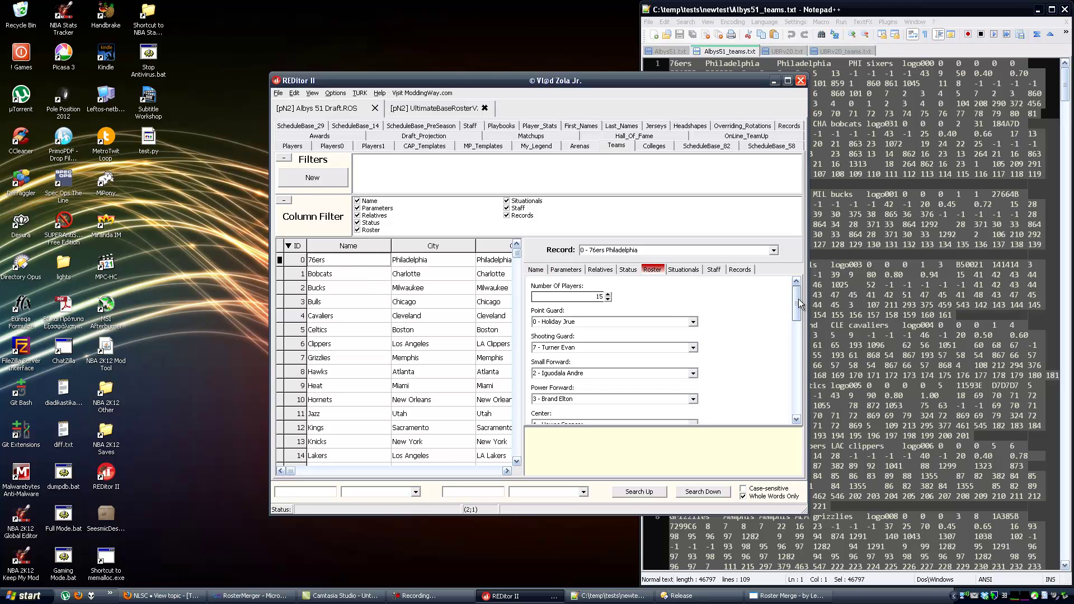
left_click_drag(797, 299, 802, 352)
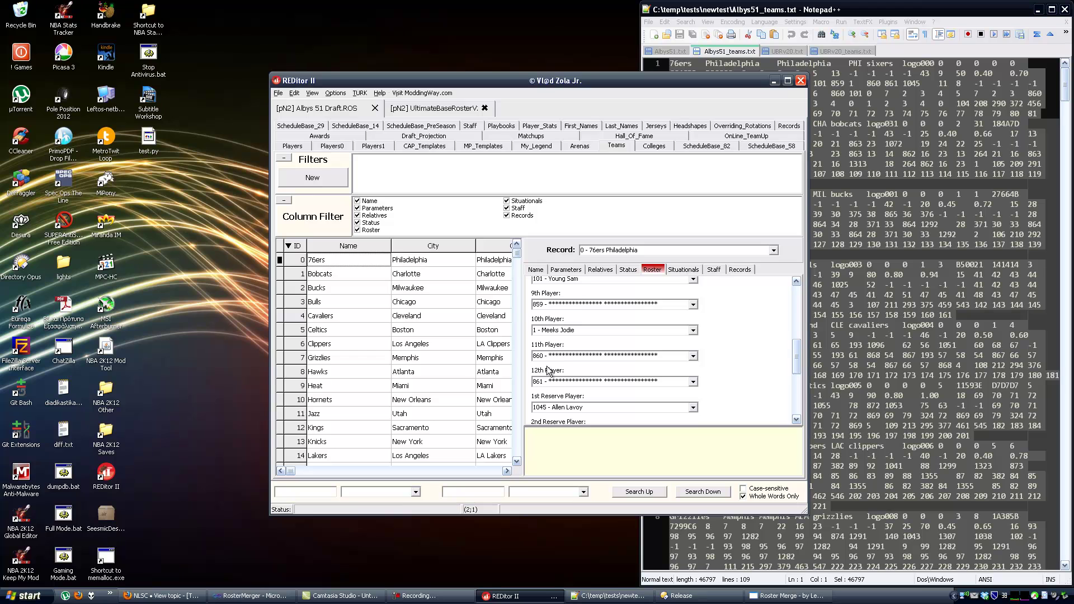
mouse_move(797, 353)
left_mouse_down()
mouse_move(796, 300)
mouse_move(793, 354)
left_mouse_up()
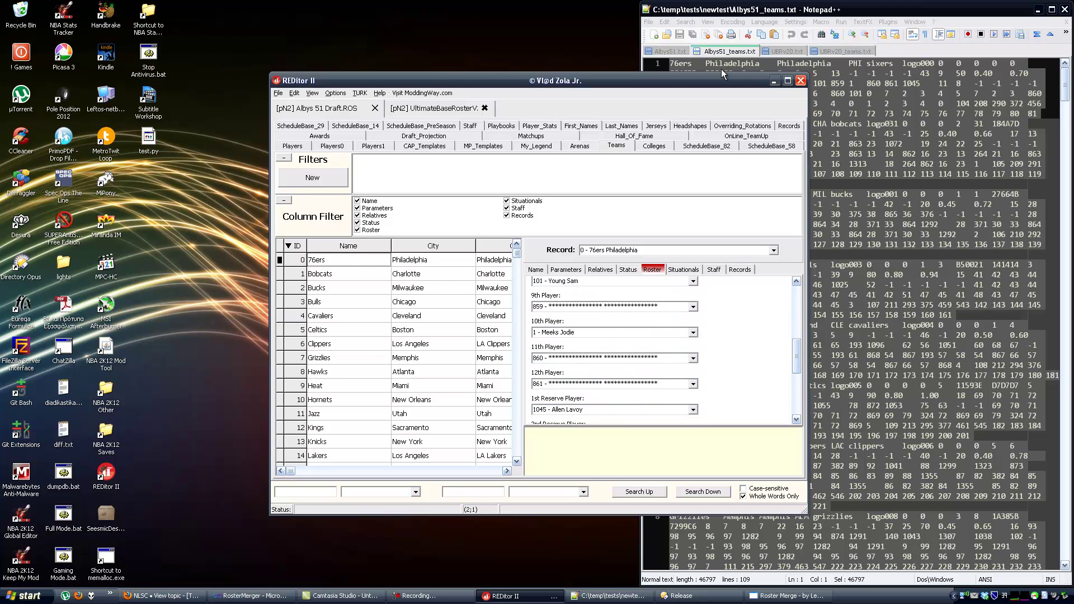
Check the merged players, then scroll the 76ers roster to confirm entries 859, 860 and 861 are named.
left_click(664, 49)
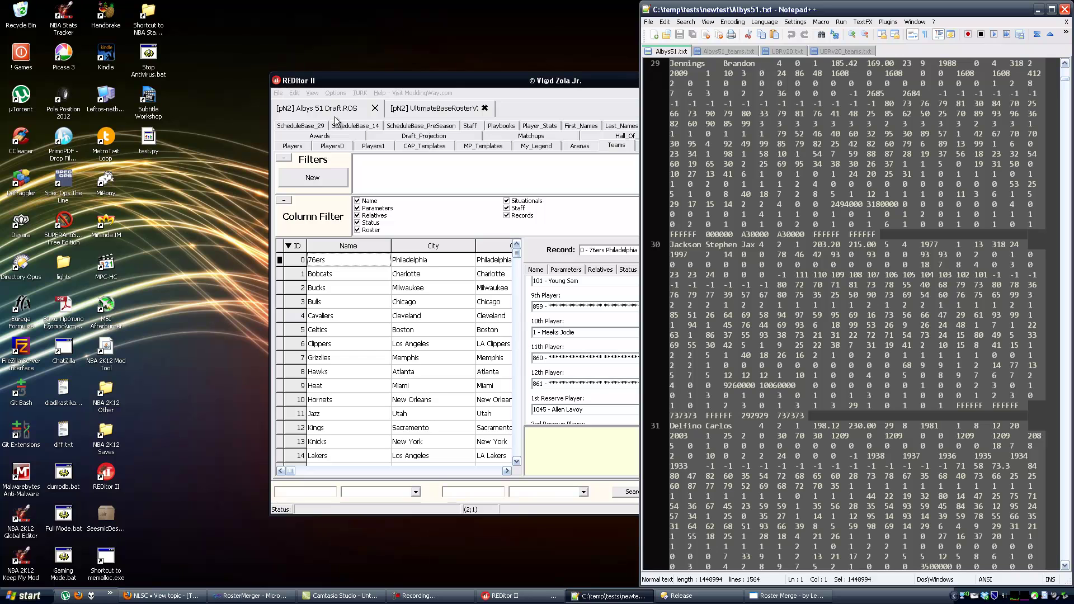
left_click(384, 78)
left_click(306, 146)
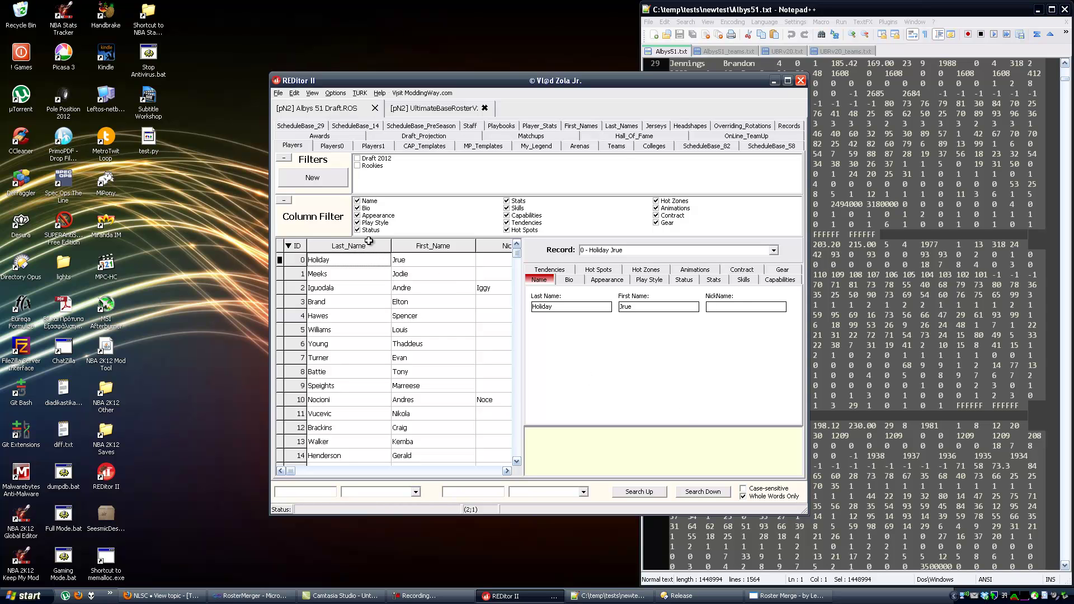
left_click(617, 150)
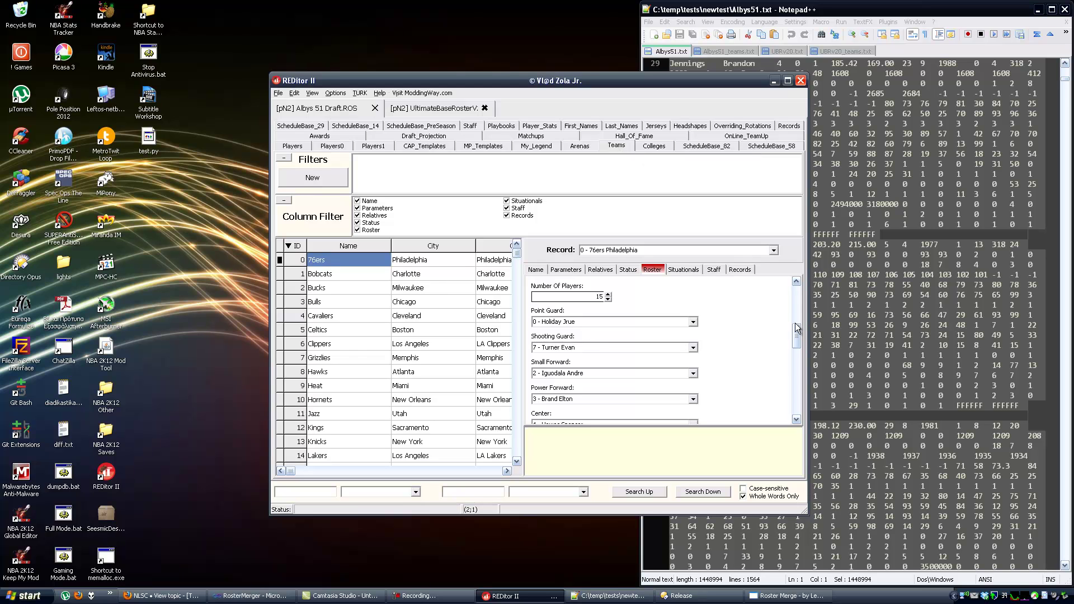
left_click_drag(795, 334, 791, 374)
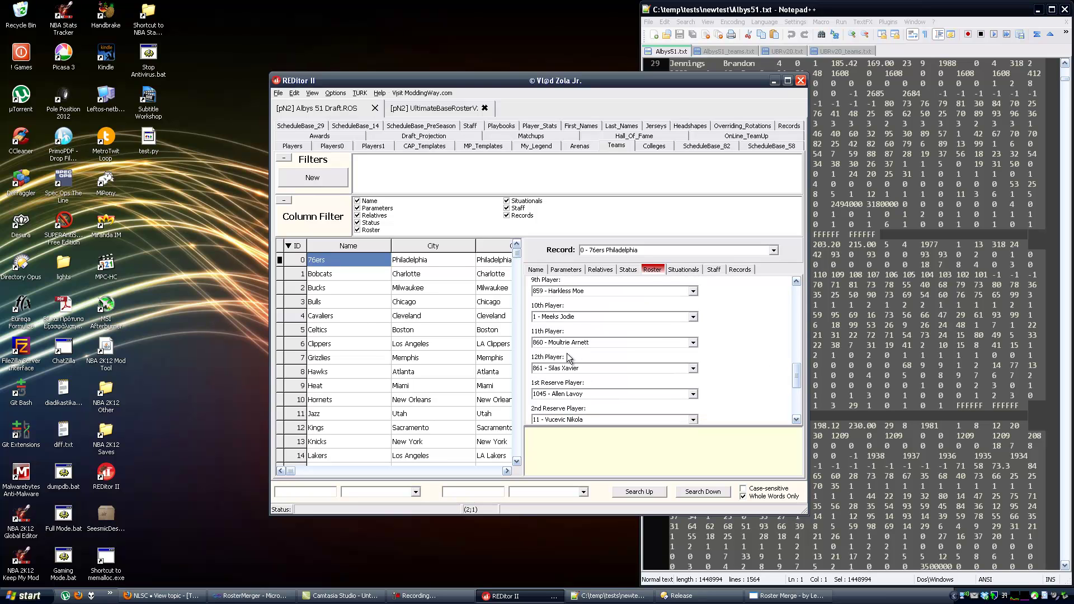
left_click_drag(791, 378, 790, 331)
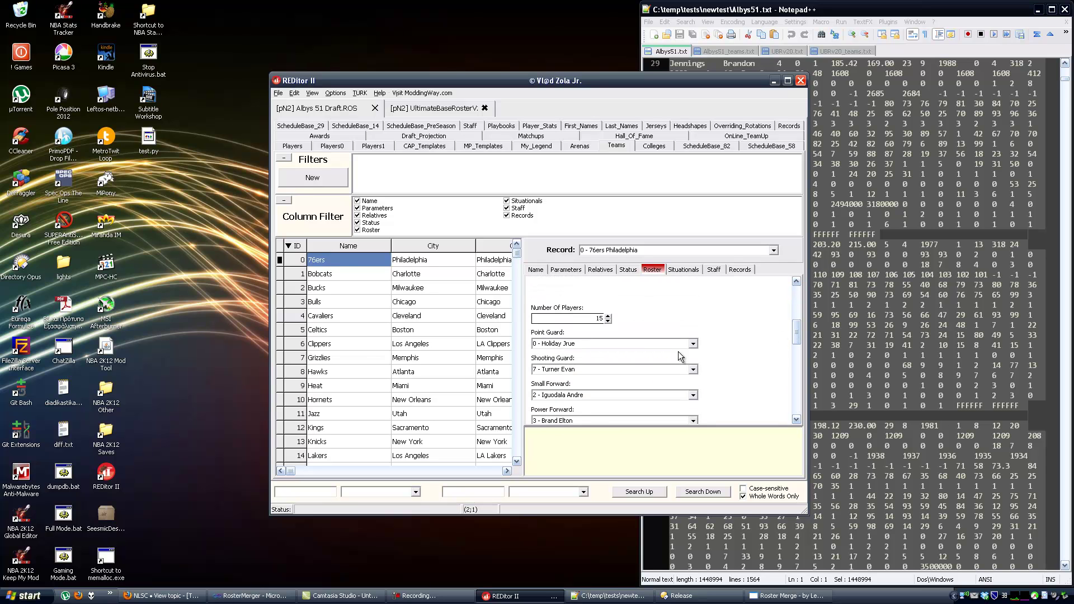
Select the Pistons in row 20 of the Teams grid and scroll through its roster slots.
key("Down")
key("Down")
key("Down")
key("Down")
key("Down")
key("Down")
key("Down")
key("Down")
key("Down")
key("Down")
key("Down")
key("Down")
key("Down")
key("Down")
key("Down")
key("Down")
key("Down")
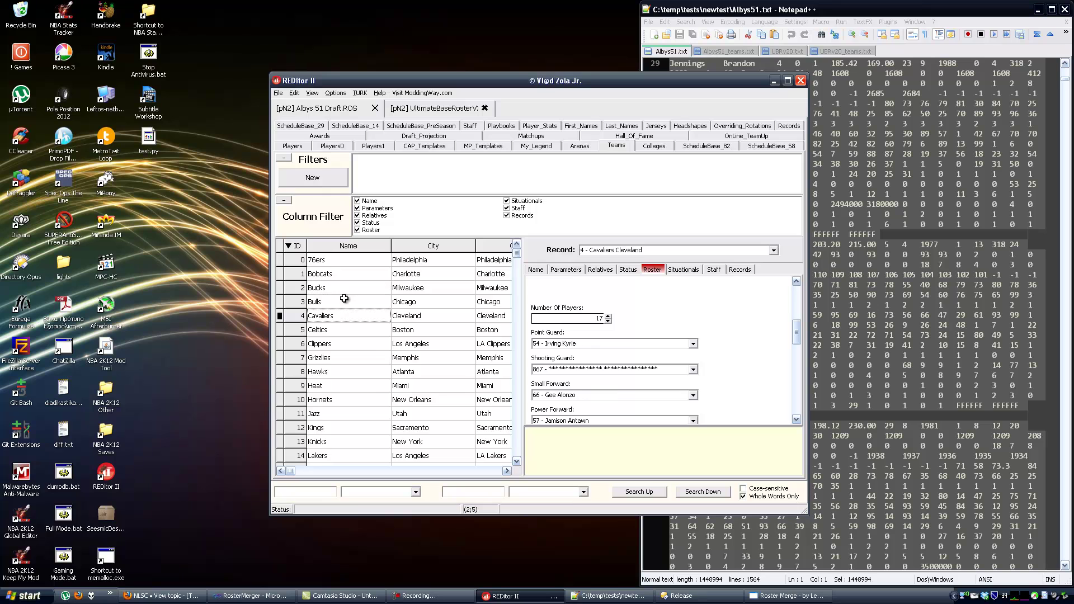
key("Down")
key("Down")
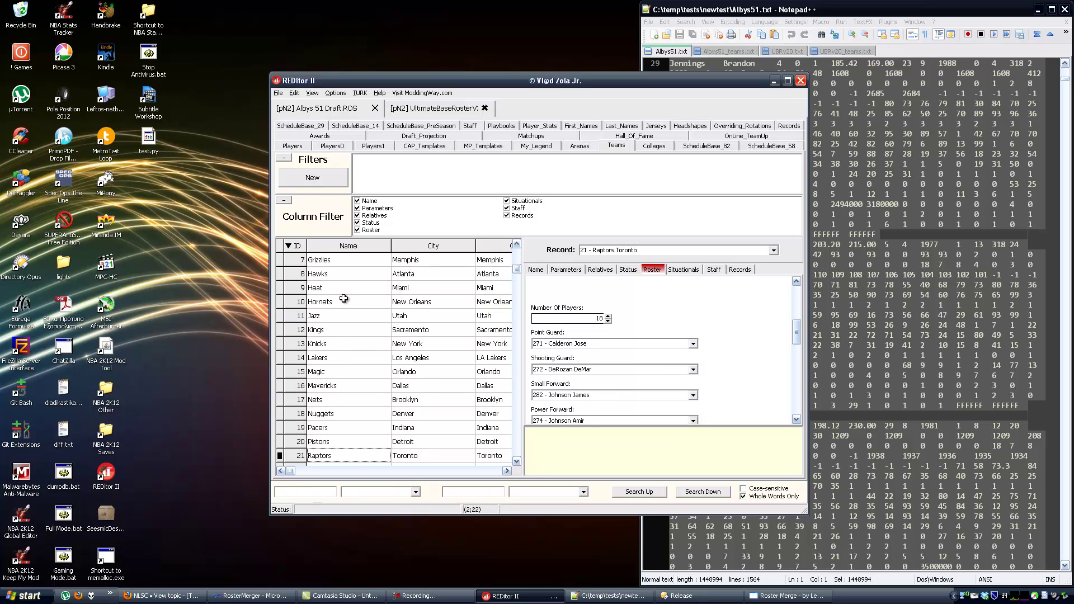
left_click(336, 441)
left_click_drag(794, 331, 800, 364)
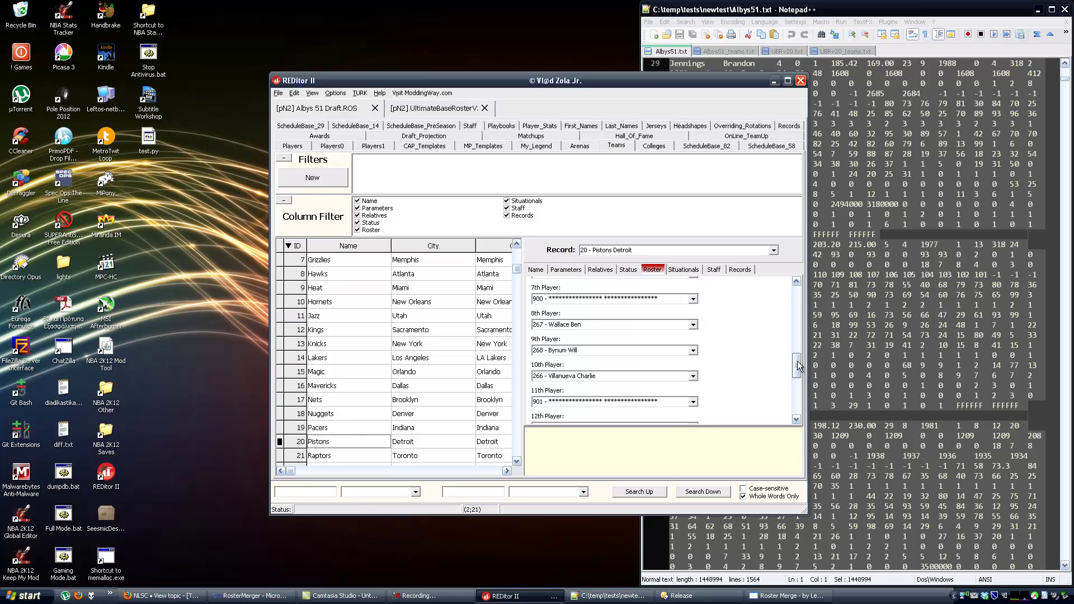
left_click_drag(797, 361, 797, 363)
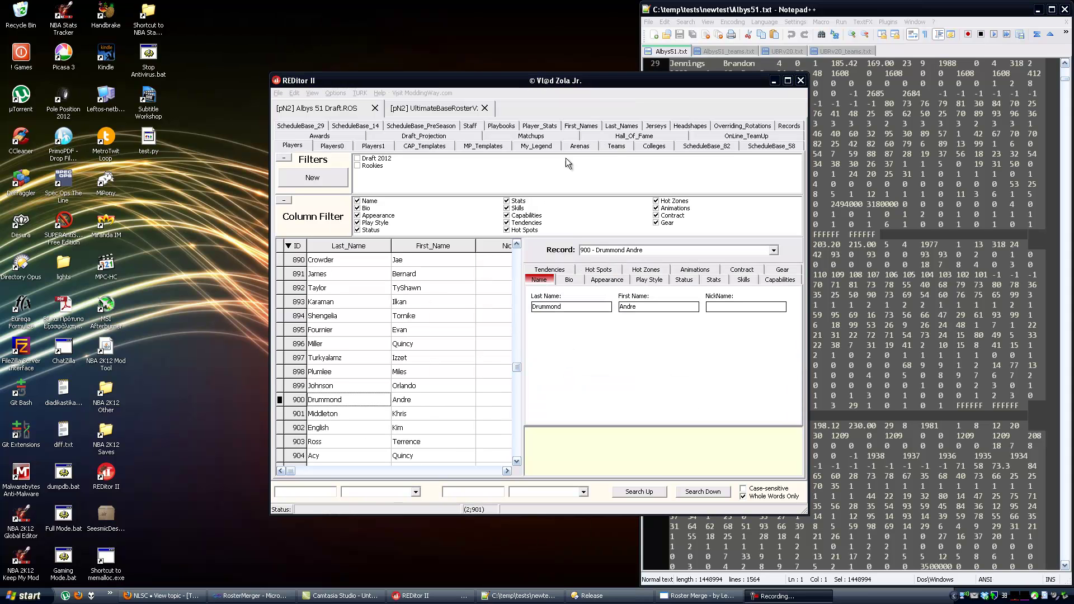
Confirm the Pistons' 7th Player is Drummond Andre and look up player 900.
left_click(615, 146)
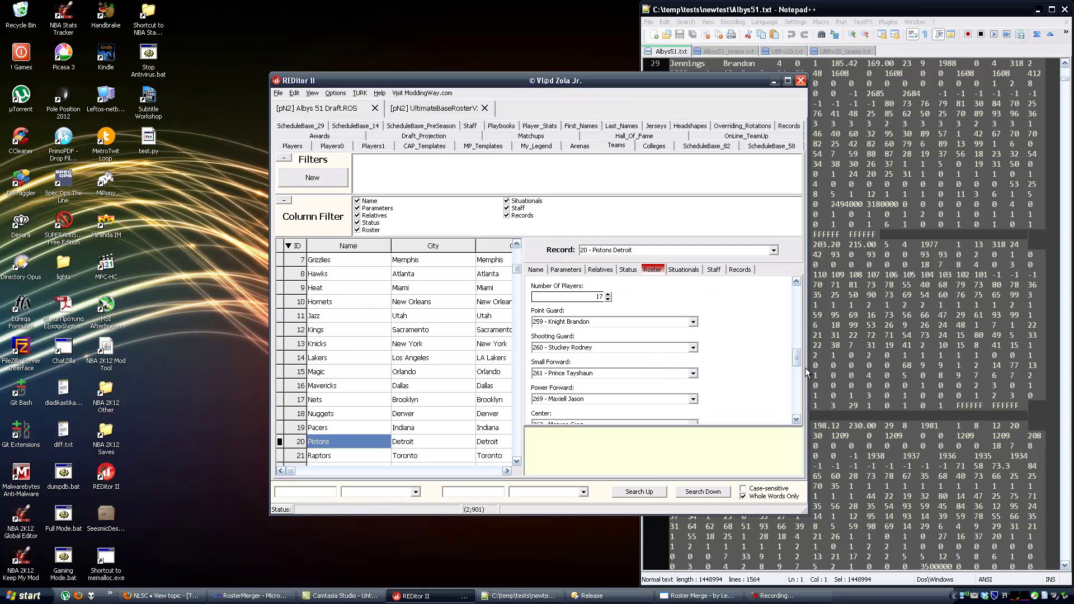
left_click_drag(793, 355, 797, 380)
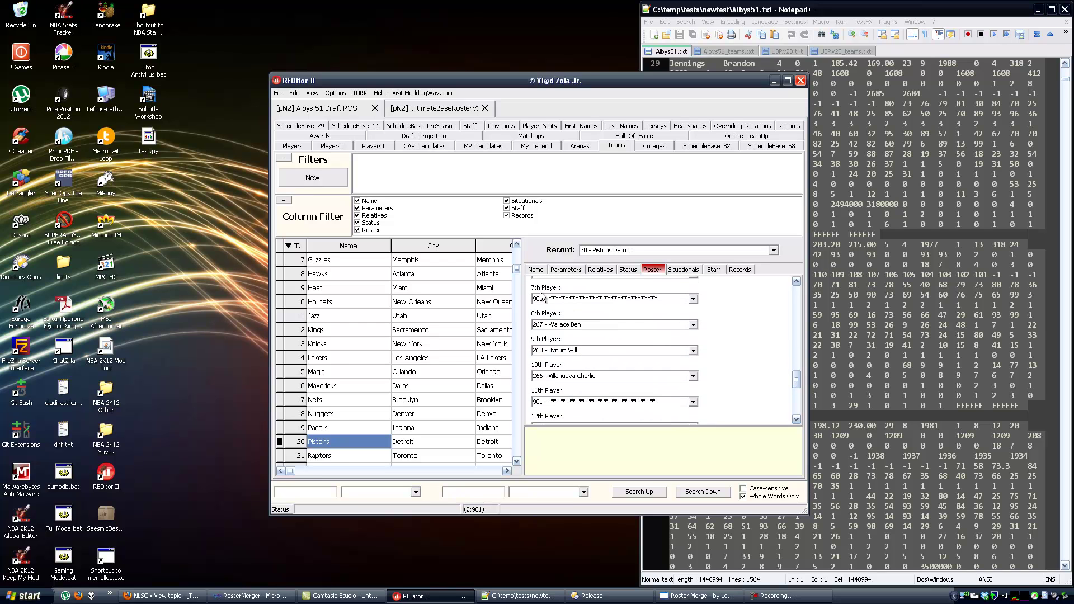
left_click(693, 299)
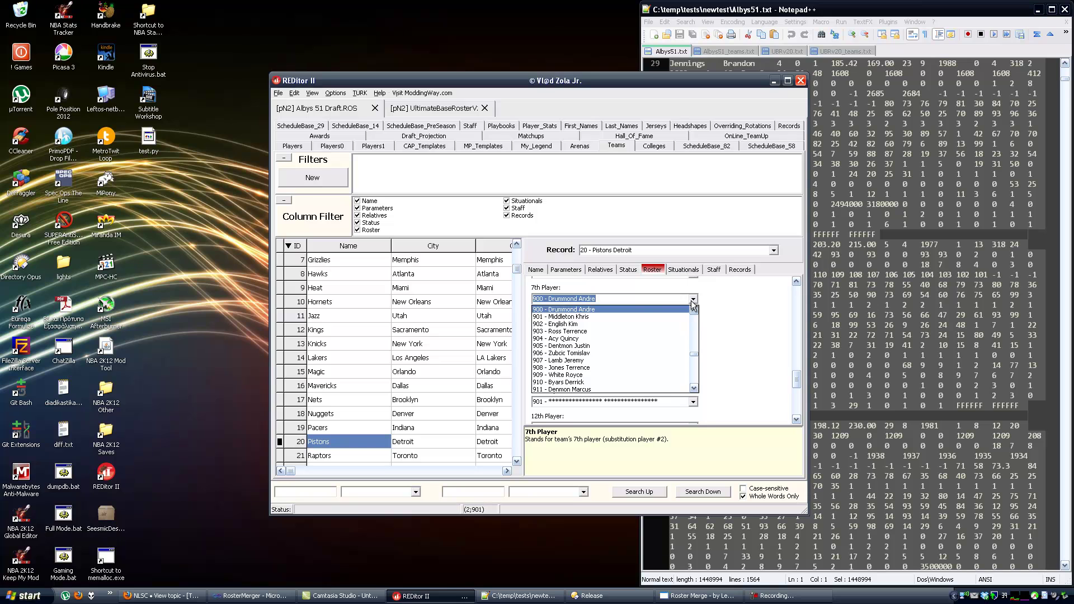
left_click(629, 310)
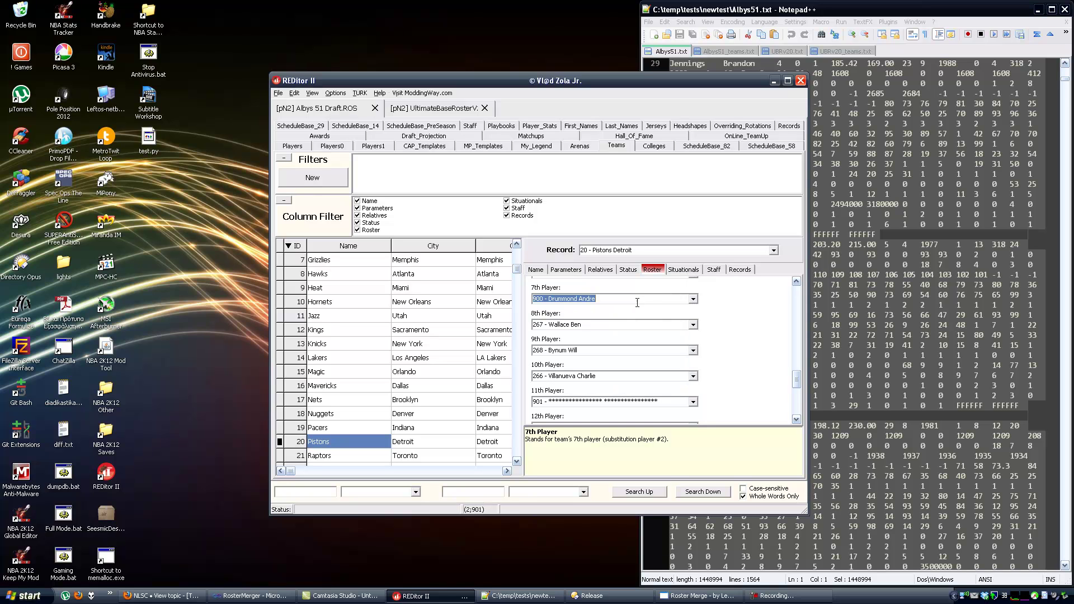
left_click(292, 146)
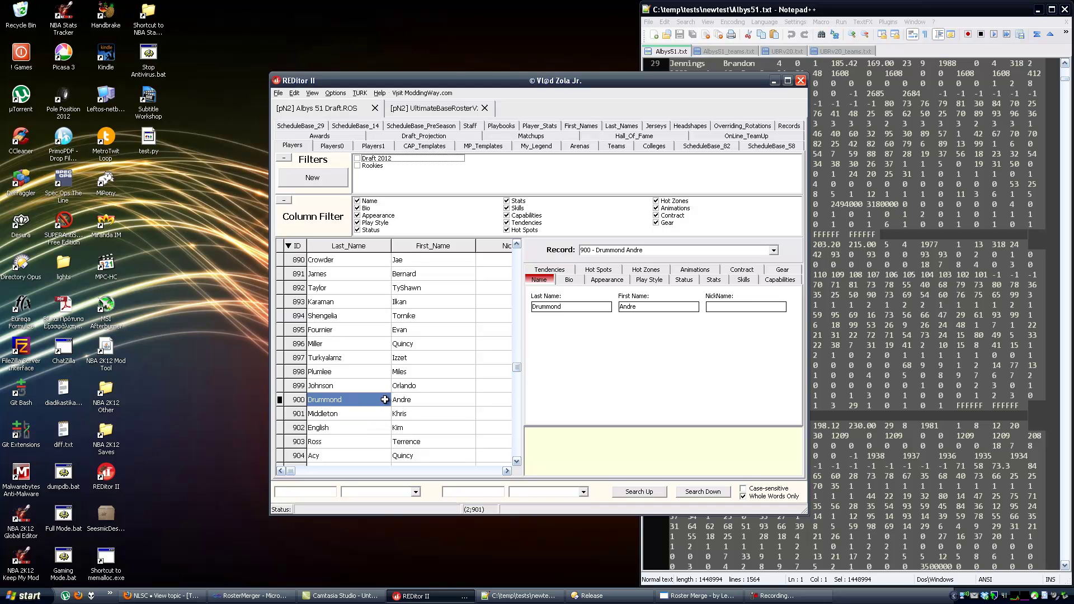
Verify the Pistons' 11th Player is Middleton Khris and 3rd Reserve Player is English Kim.
left_click(603, 145)
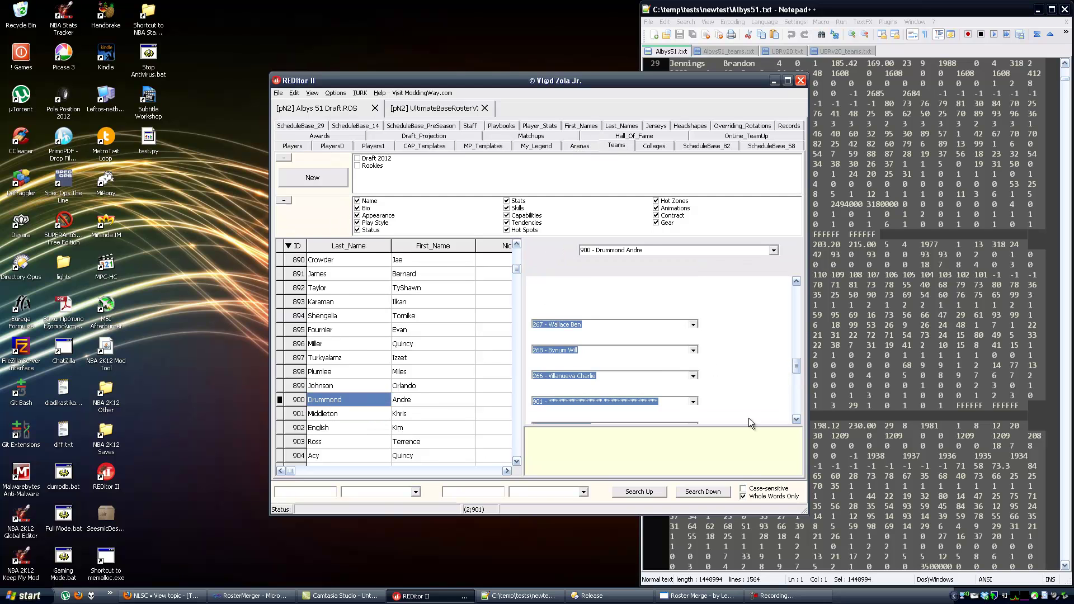
left_click_drag(796, 367, 797, 389)
left_click(693, 364)
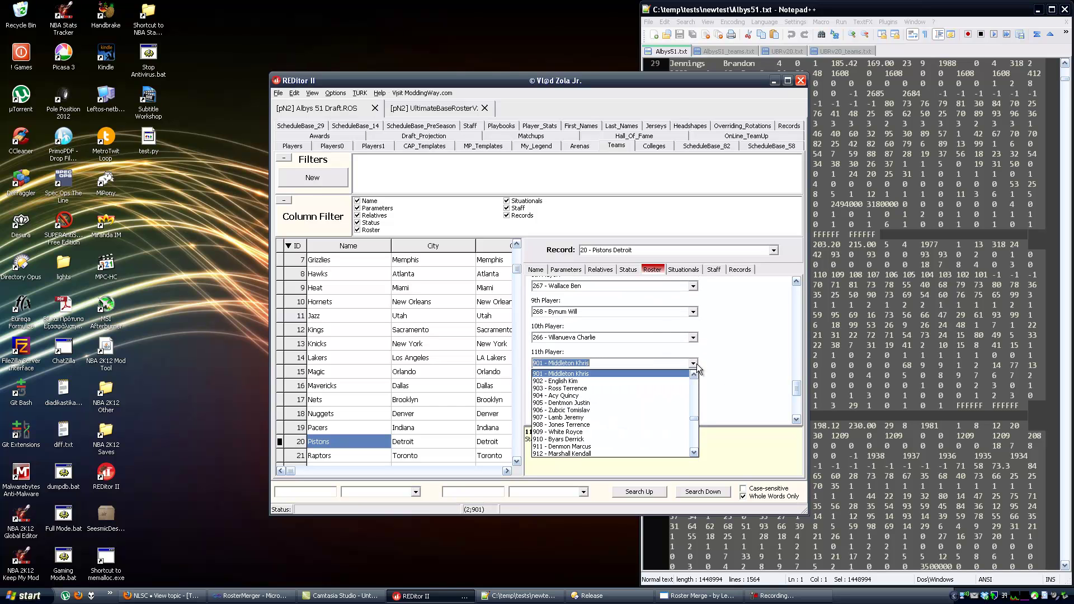
left_click(696, 364)
left_click(798, 422)
left_click(797, 420)
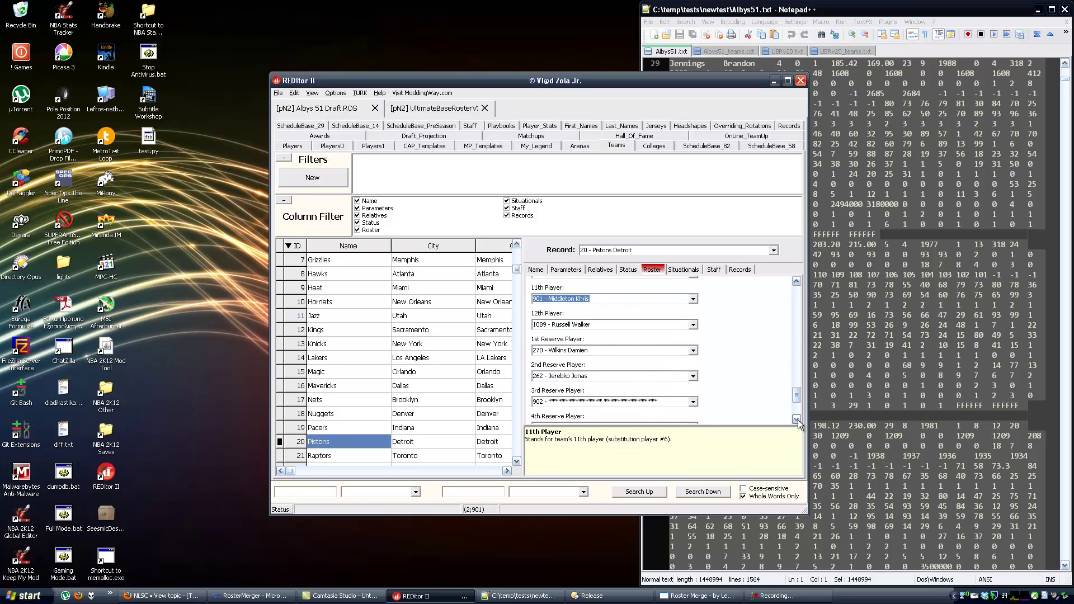
left_click(798, 420)
left_click(694, 376)
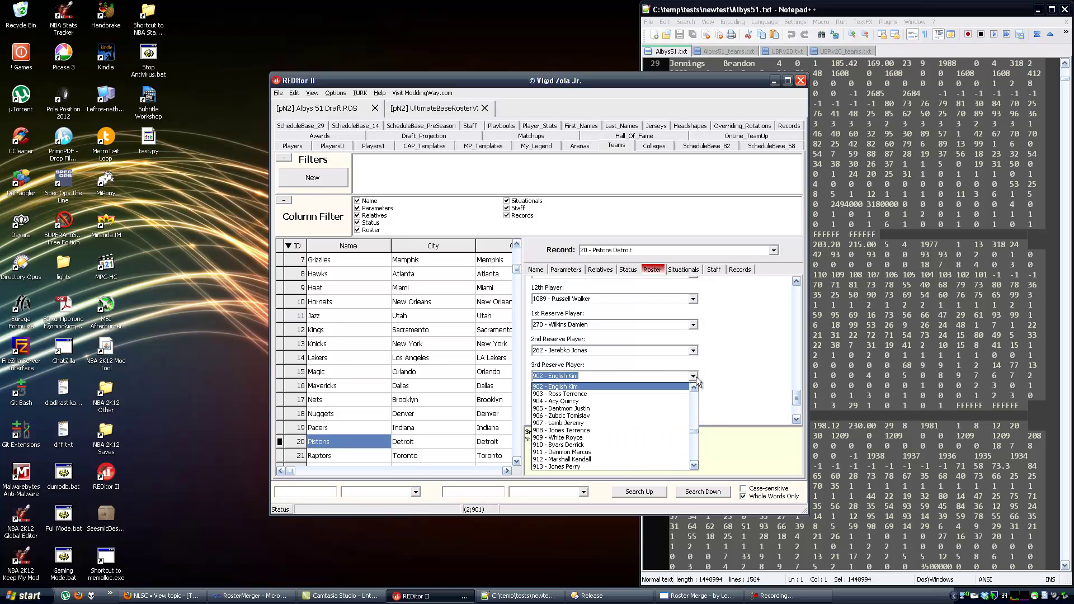
left_click(695, 377)
left_click_drag(797, 394, 796, 398)
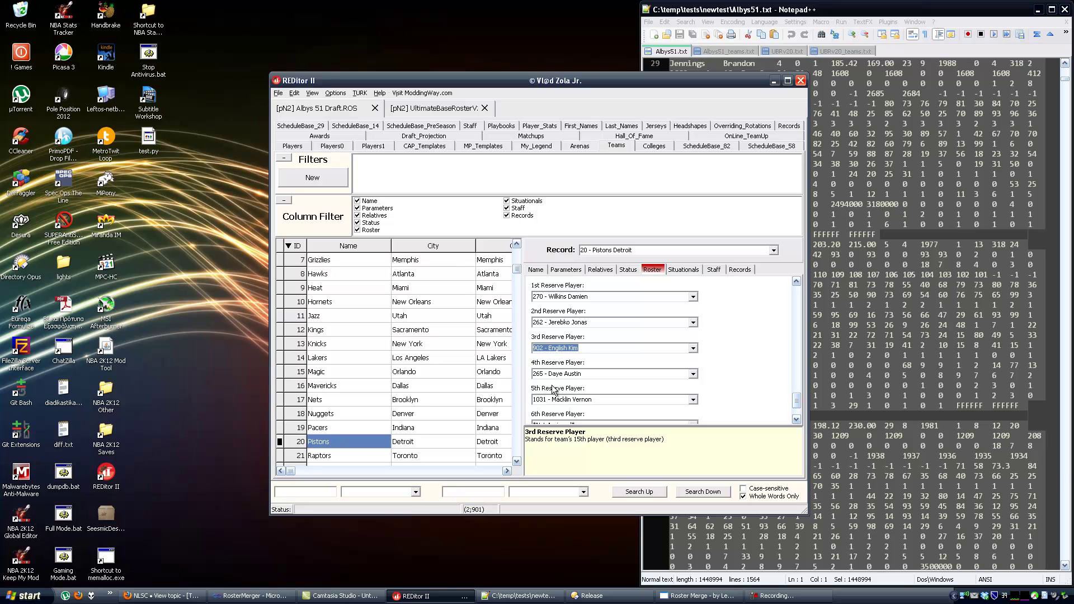
mouse_move(290, 471)
left_mouse_down()
mouse_move(350, 478)
mouse_move(294, 480)
left_mouse_up()
Untick View > My Friend Panel to hide the Record panel, then reselect the Pistons row.
left_click(312, 93)
left_click(331, 124)
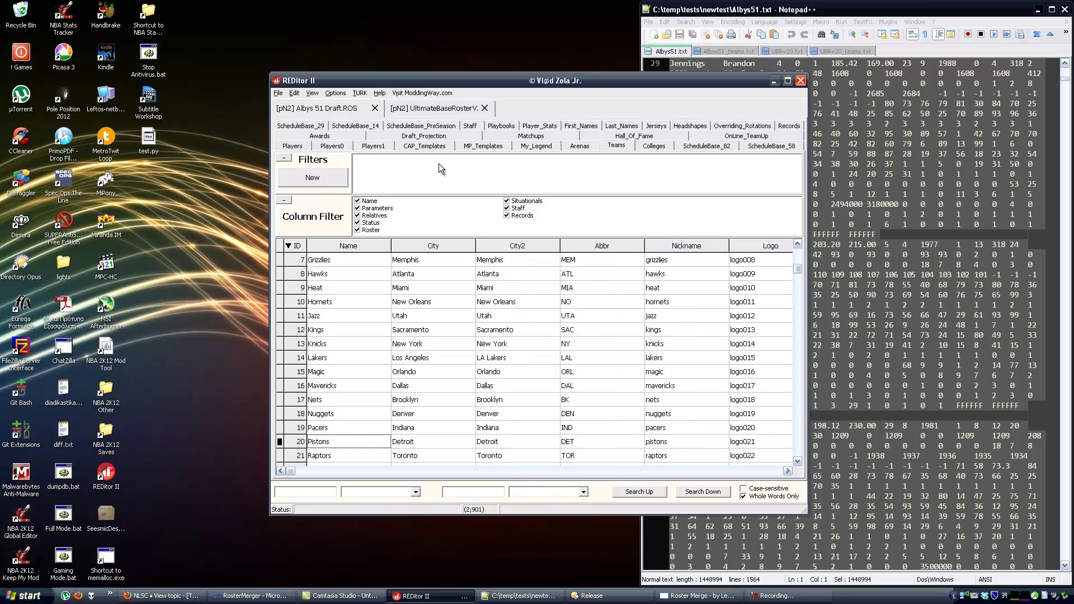
key("Up")
key("Up")
key("Up")
key("Up")
key("Up")
key("Up")
key("Up")
key("Up")
key("Up")
key("Up")
key("Up")
key("Up")
key("Up")
key("Up")
key("Up")
key("Up")
key("Up")
key("Up")
key("Up")
key("Up")
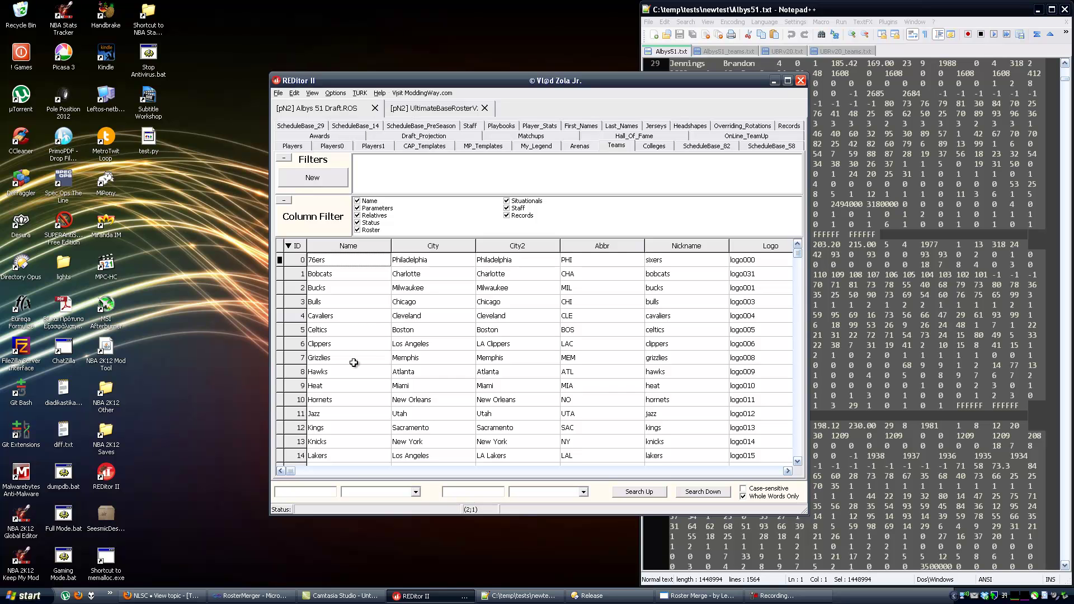
key("Down")
key("Down")
key("Down")
key("Down")
key("Down")
key("Down")
key("Down")
key("Down")
key("Down")
key("Down")
key("Down")
key("Down")
key("Down")
key("Down")
key("Down")
key("Down")
key("Down")
key("Down")
key("Down")
key("Down")
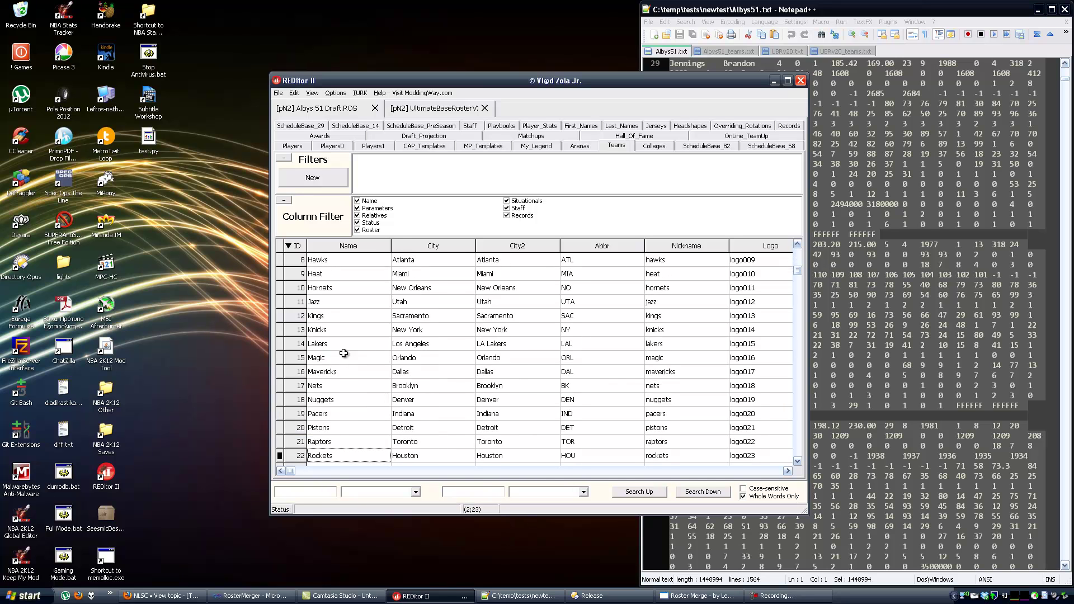
left_click(340, 385)
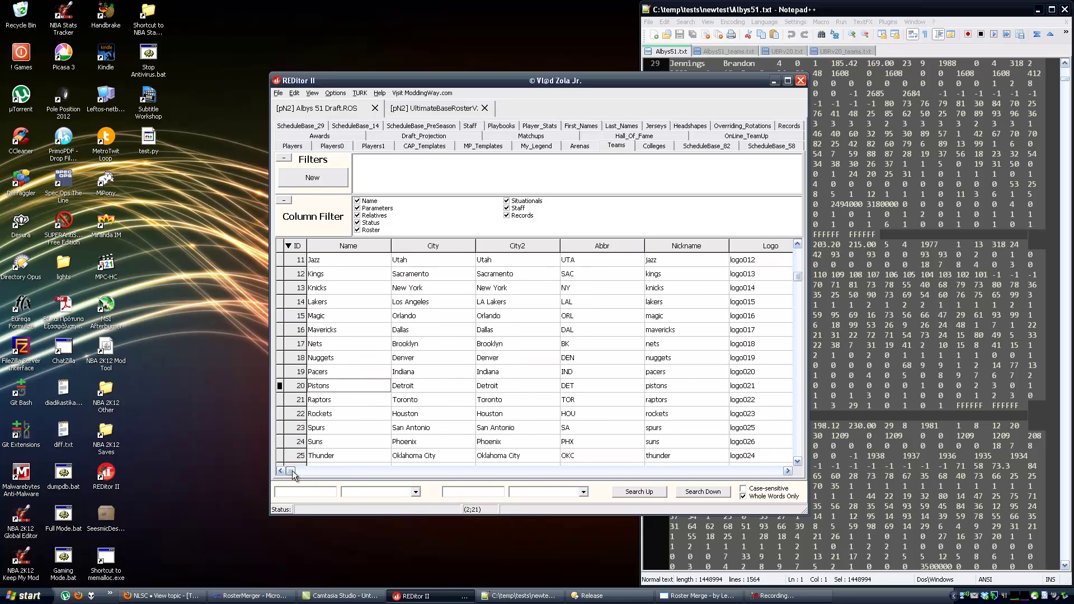
mouse_move(290, 471)
left_mouse_down()
mouse_move(448, 473)
mouse_move(291, 471)
left_mouse_up()
left_click(163, 596)
scroll(318, 227, "up", 6)
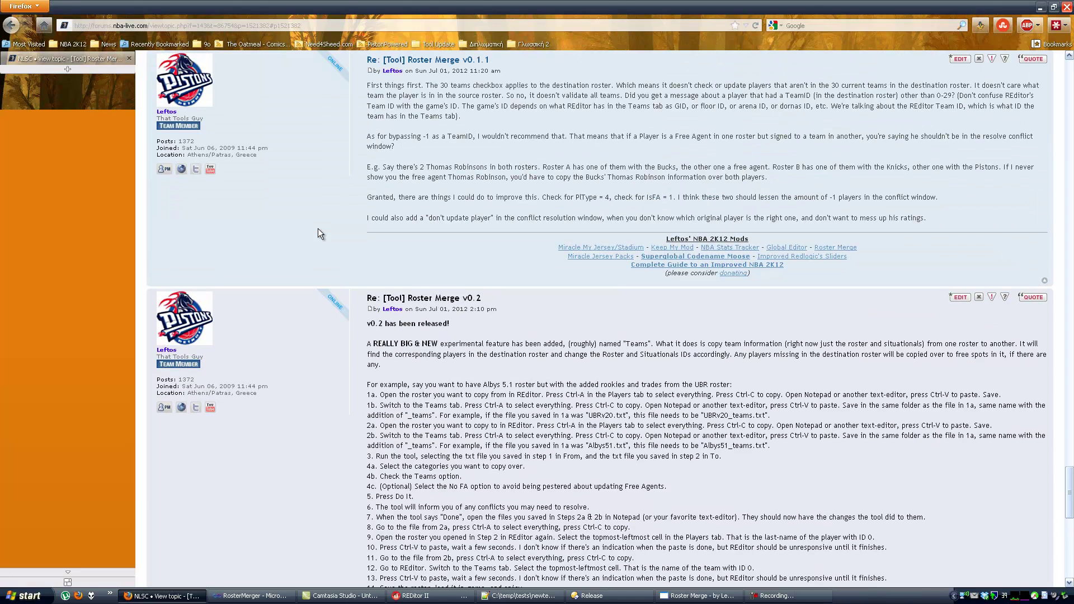
key("Home")
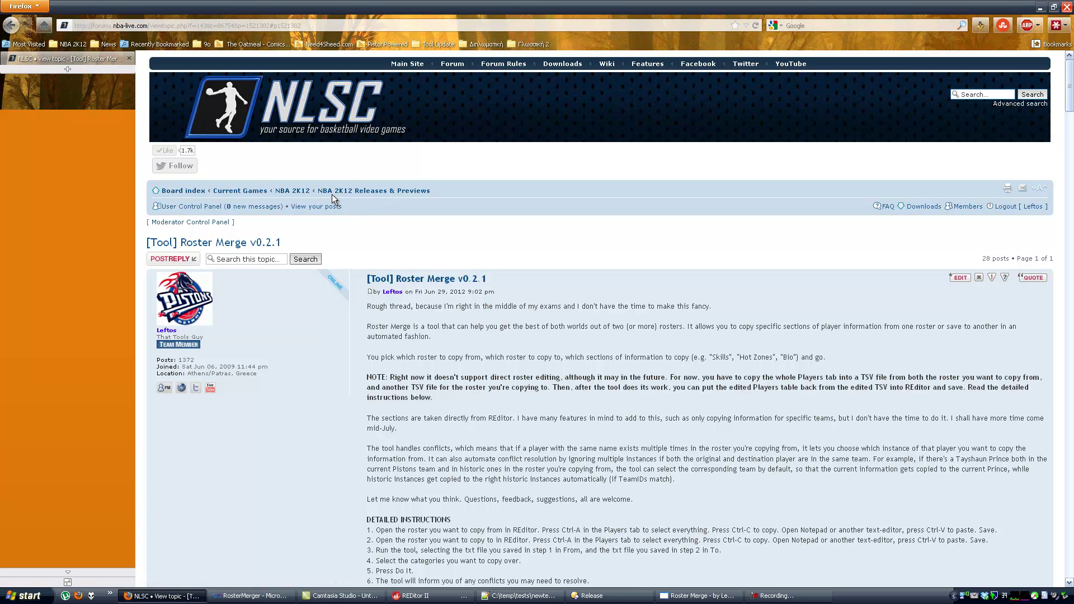
left_click(158, 598)
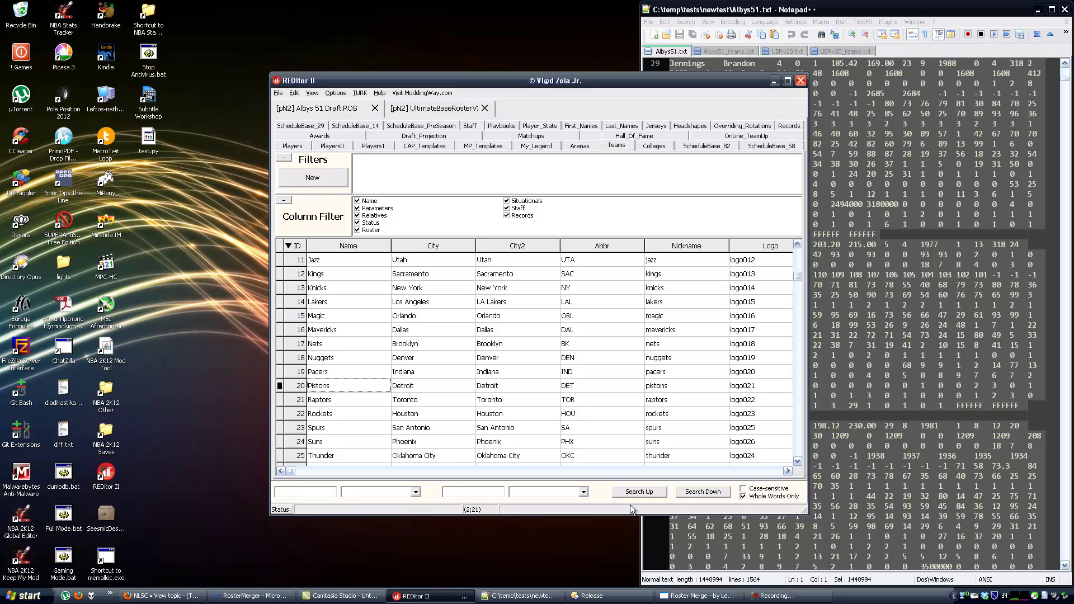
Select the 76ers in row 0 of the Teams grid and close Notepad++.
scroll(360, 268, "up", 4)
left_click(364, 258)
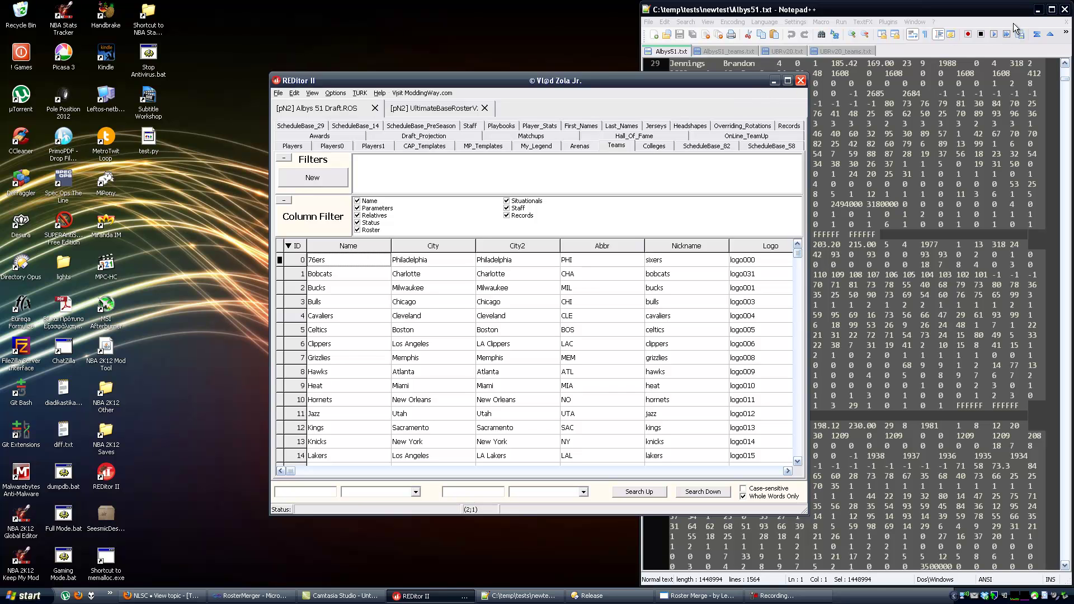
left_click(1064, 11)
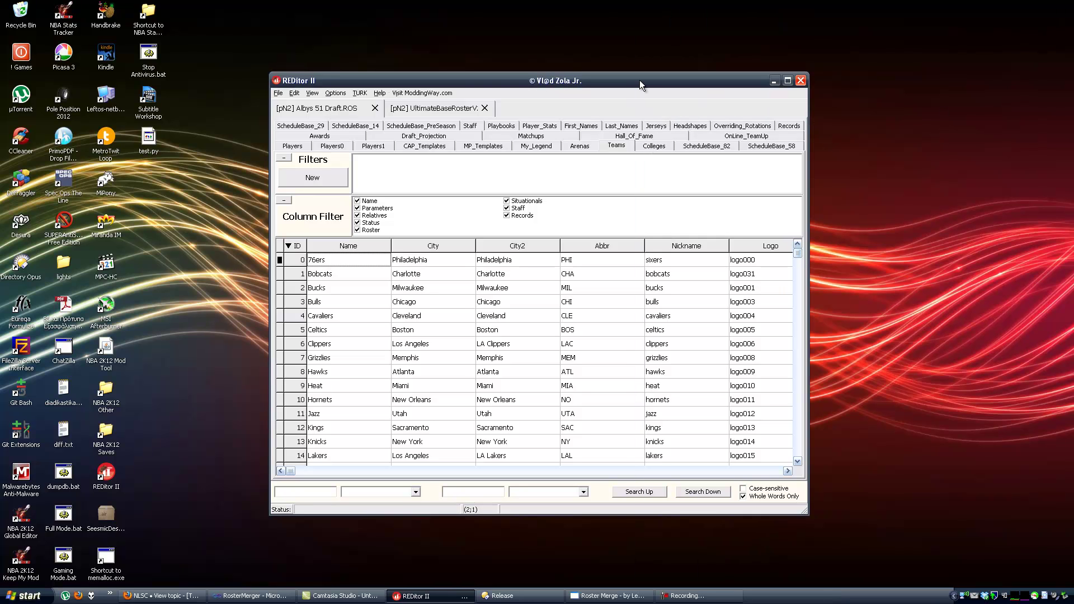